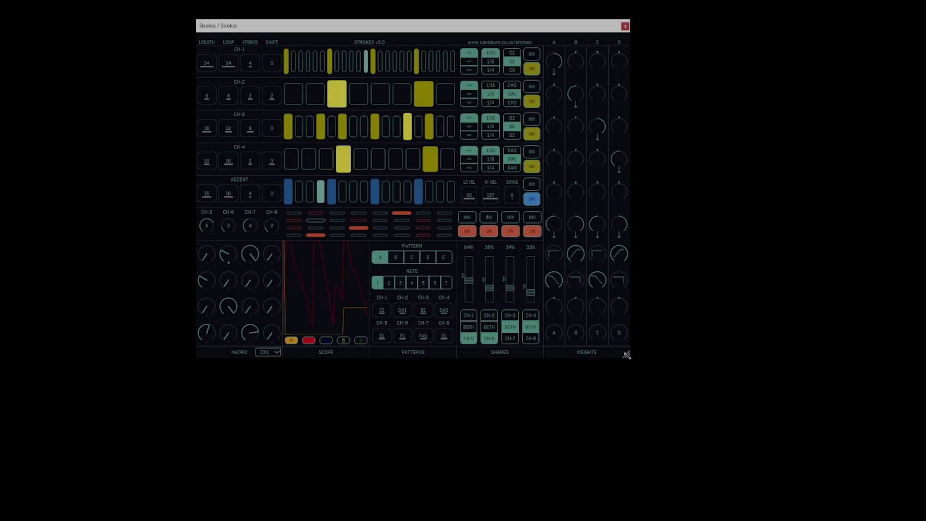
Enlarge the Strokes plugin window and switch its scope display through the A, B, C and D traces.
{"action": "left_click_drag", "start_coordinate": [627, 355], "coordinate": [820, 501]}
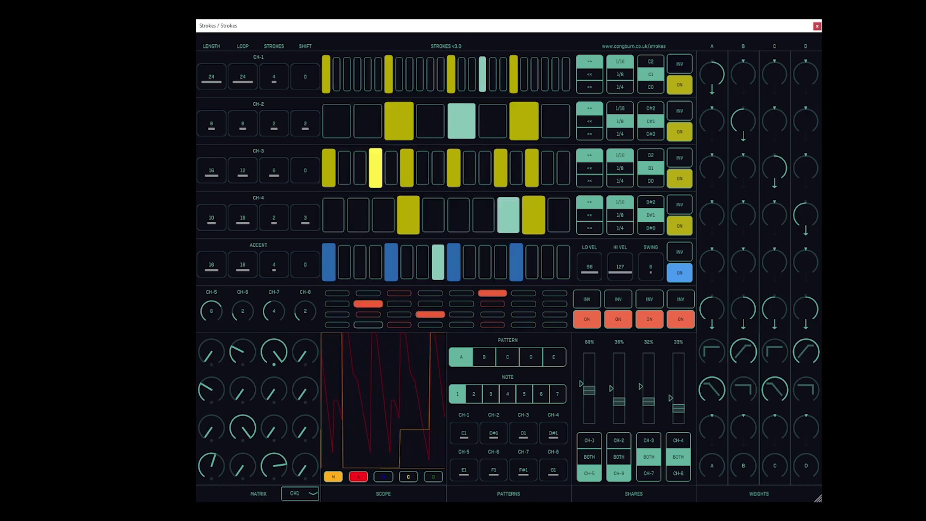
{"action": "left_click", "coordinate": [358, 477]}
{"action": "left_click", "coordinate": [383, 477]}
{"action": "left_click", "coordinate": [408, 476]}
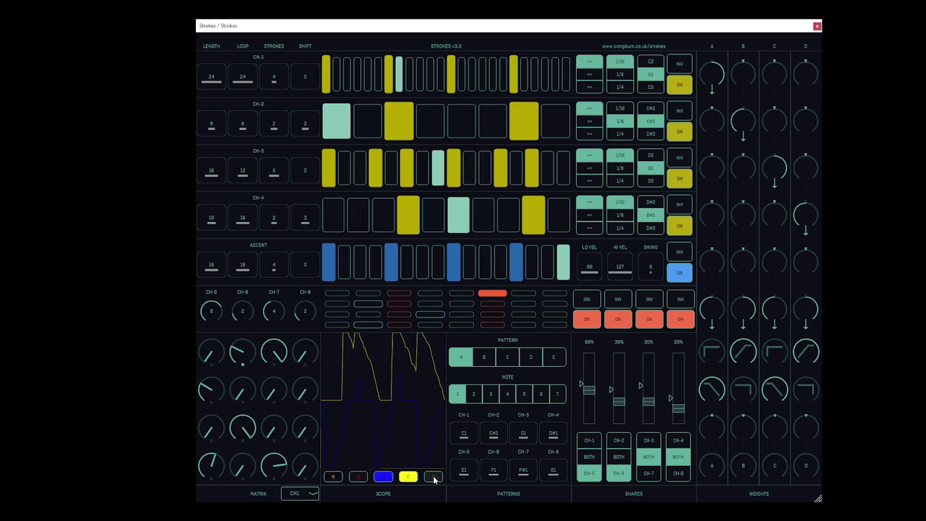
{"action": "left_click", "coordinate": [433, 477]}
{"action": "left_click", "coordinate": [383, 477]}
{"action": "left_click", "coordinate": [409, 477]}
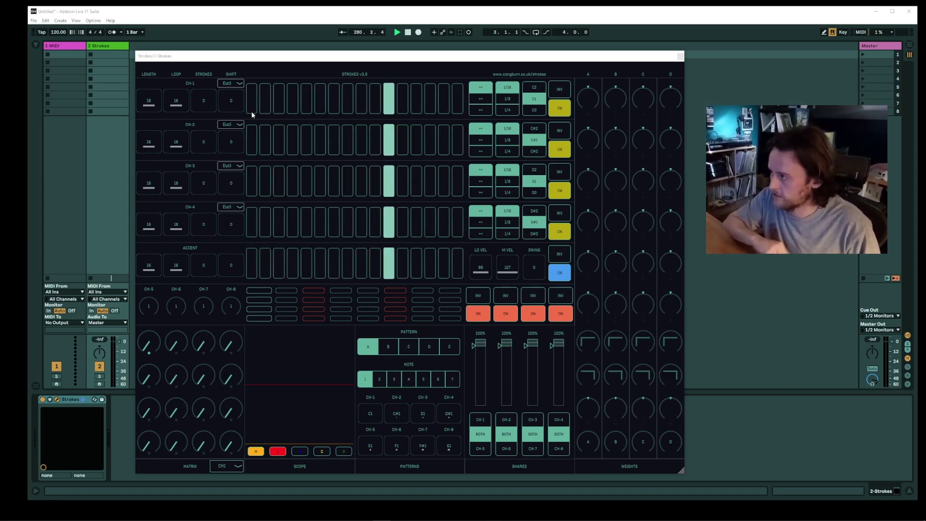
Put CH-1 in Step mode and activate steps 1, 4, 5 and 7 of its sequence.
{"action": "left_click", "coordinate": [252, 112]}
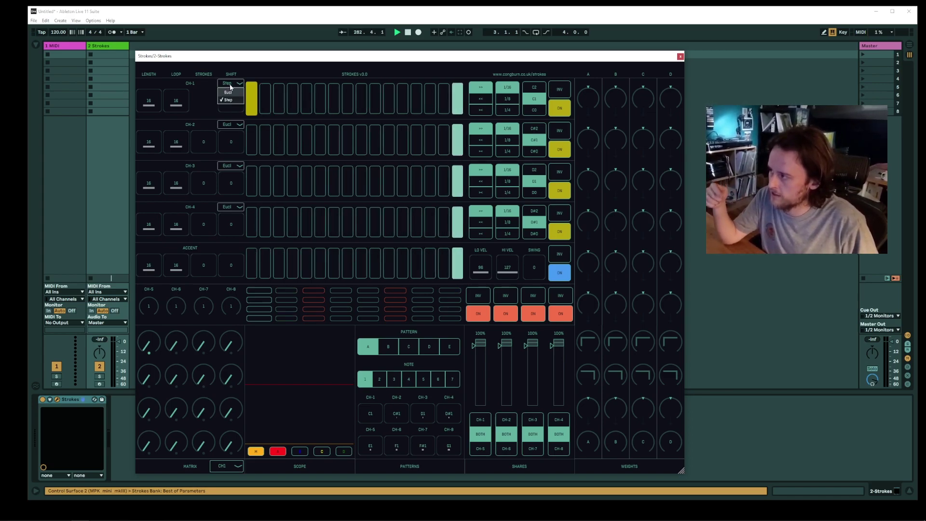
{"action": "left_click", "coordinate": [294, 100]}
{"action": "left_click", "coordinate": [307, 102]}
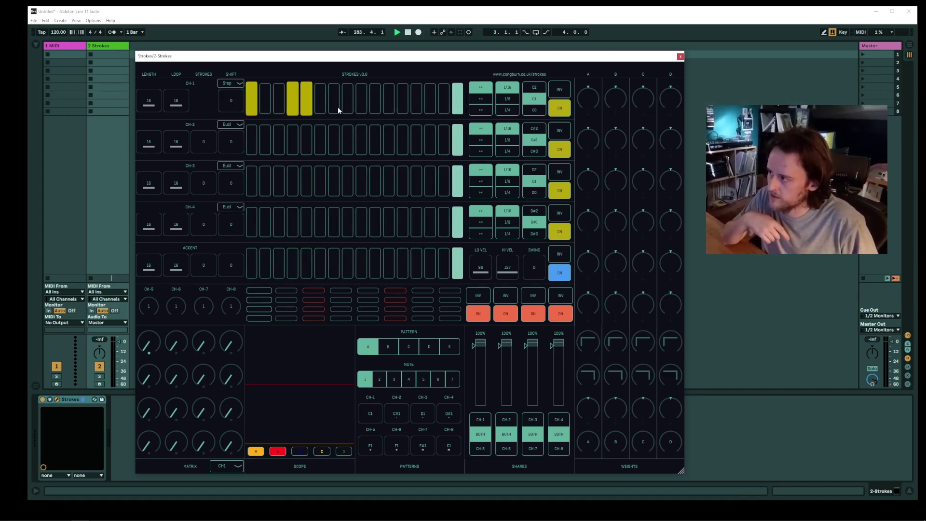
{"action": "left_click", "coordinate": [335, 106]}
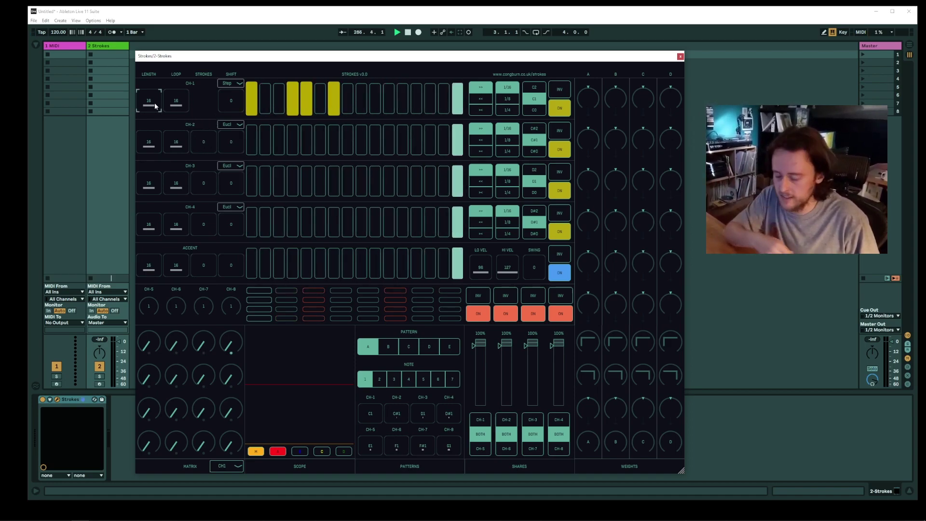
Set CH-1's length to 32 and loop to 4, and adjust its shift.
{"action": "left_click_drag", "start_coordinate": [155, 103], "coordinate": [148, 85]}
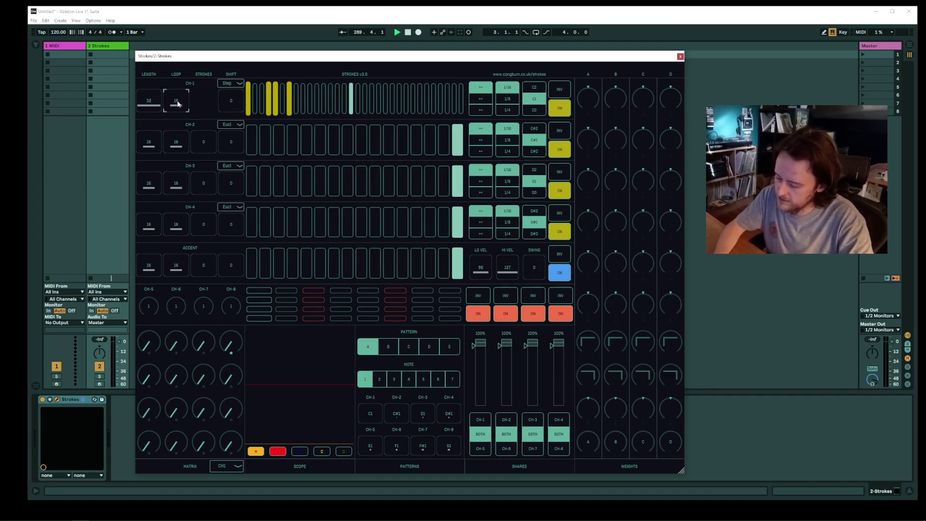
{"action": "type", "text": "4"}
{"action": "key", "text": "Return"}
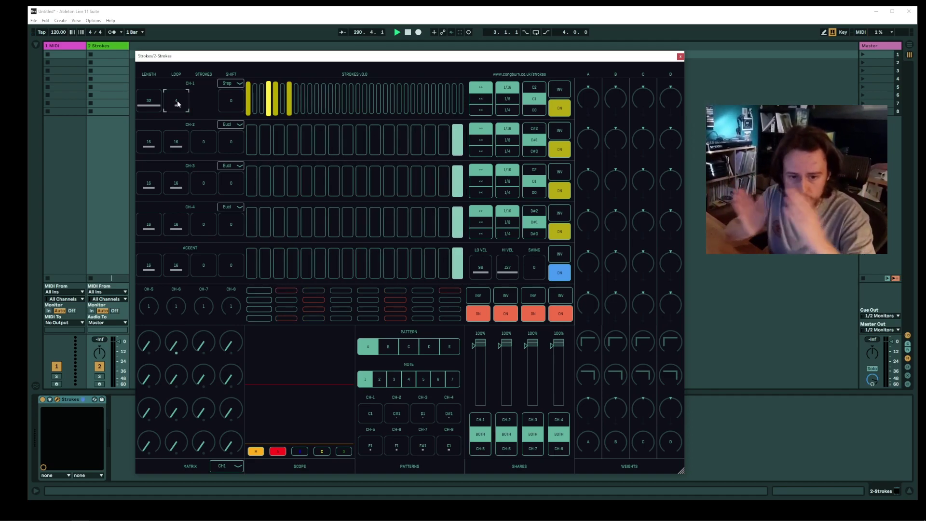
{"action": "left_click", "coordinate": [229, 109]}
{"action": "left_click_drag", "start_coordinate": [230, 108], "coordinate": [231, 118]}
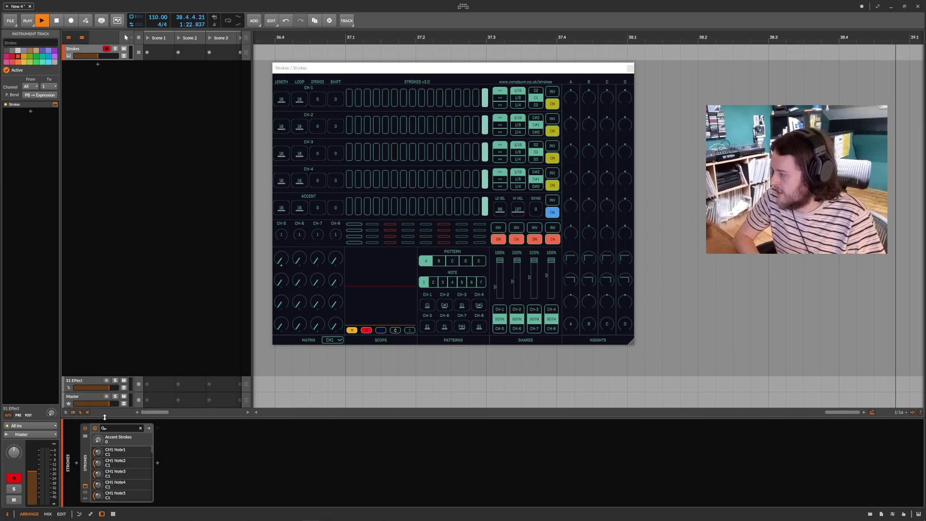
Add an instrument track below the Strokes track and insert a Note Receiver device on it.
{"action": "right_click", "coordinate": [147, 116]}
{"action": "left_click", "coordinate": [159, 115]}
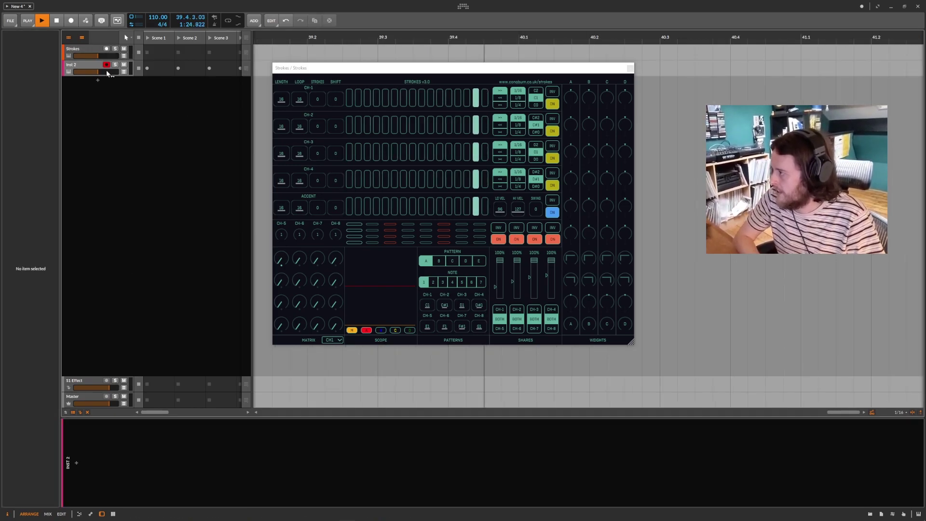
{"action": "left_click", "coordinate": [76, 463]}
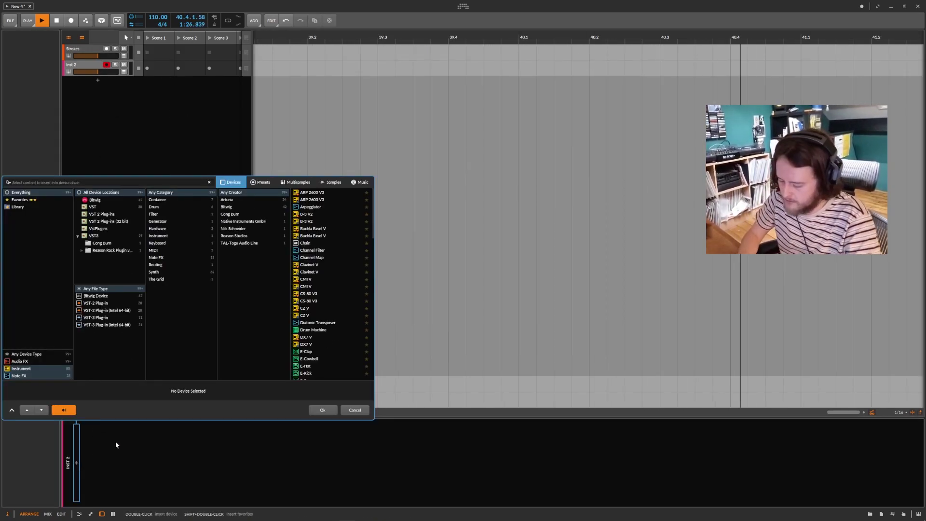
{"action": "type", "text": "note re"}
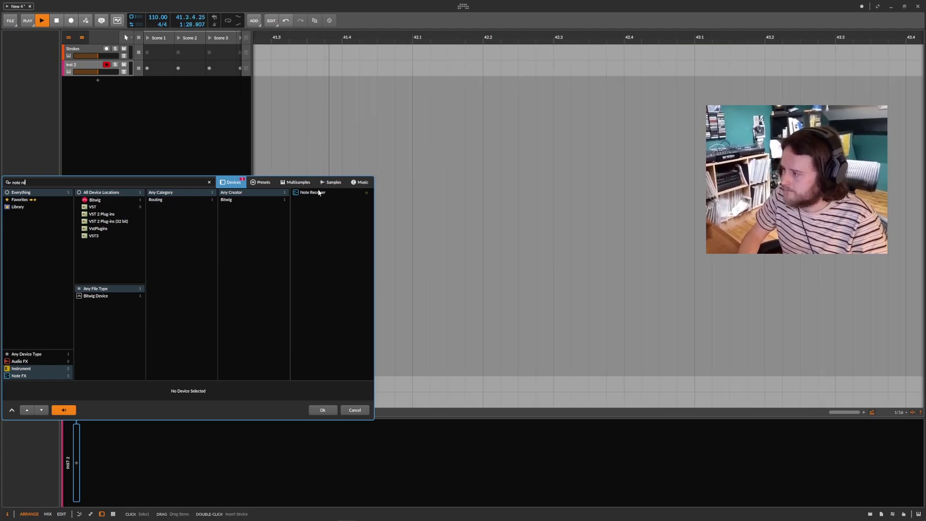
{"action": "left_click", "coordinate": [317, 193]}
{"action": "left_click", "coordinate": [323, 410]}
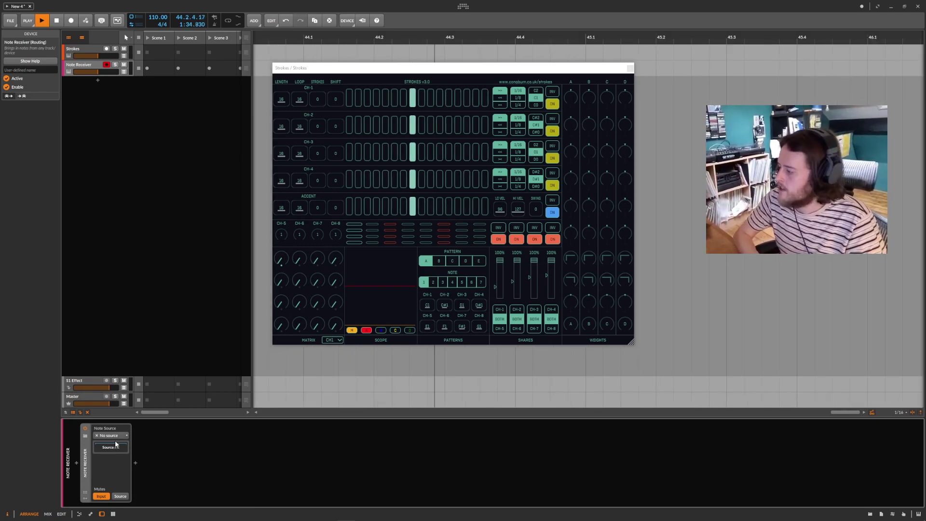
Set the Note Receiver's note source to the Strokes device on the Strokes track.
{"action": "left_click", "coordinate": [111, 435]}
{"action": "mouse_move", "coordinate": [116, 460]}
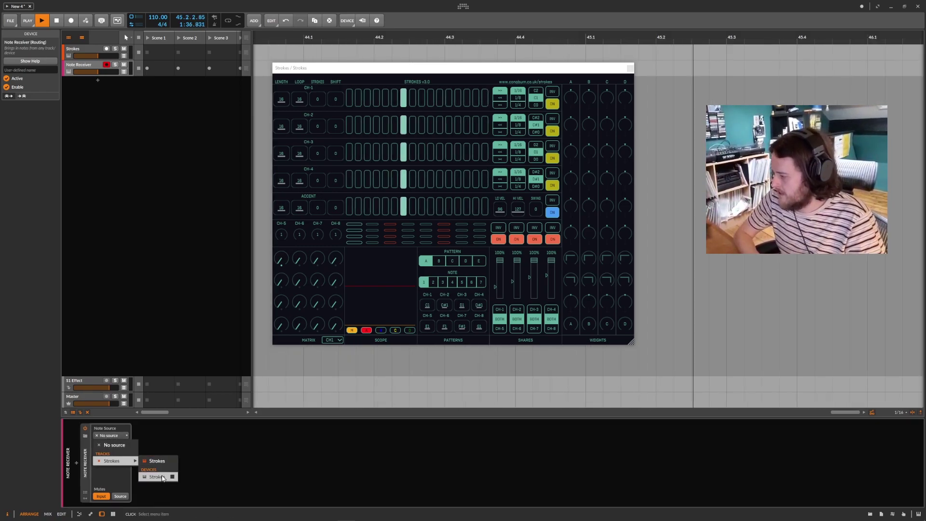
{"action": "left_click", "coordinate": [159, 477]}
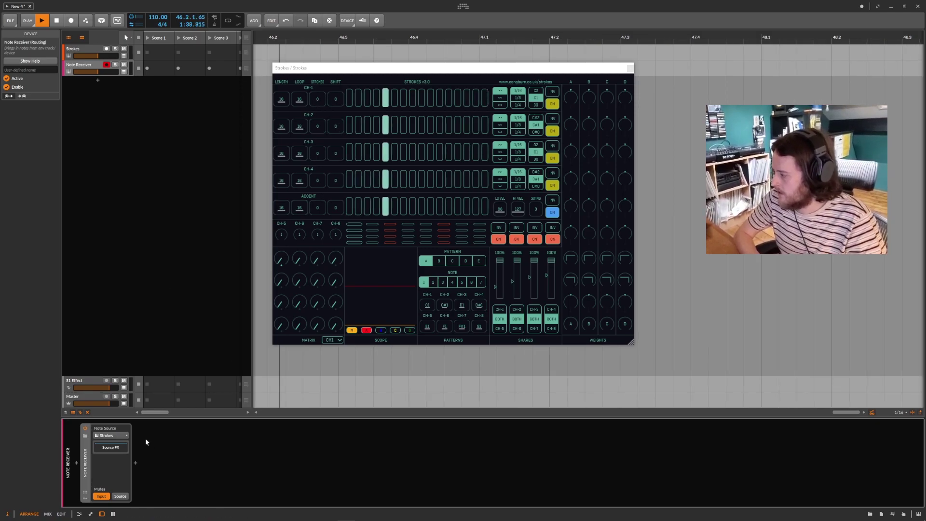
Insert a Drum Machine after the Note Receiver and load the 808 Original (Bass-08) preset.
{"action": "left_click", "coordinate": [135, 463]}
{"action": "type", "text": "drum"}
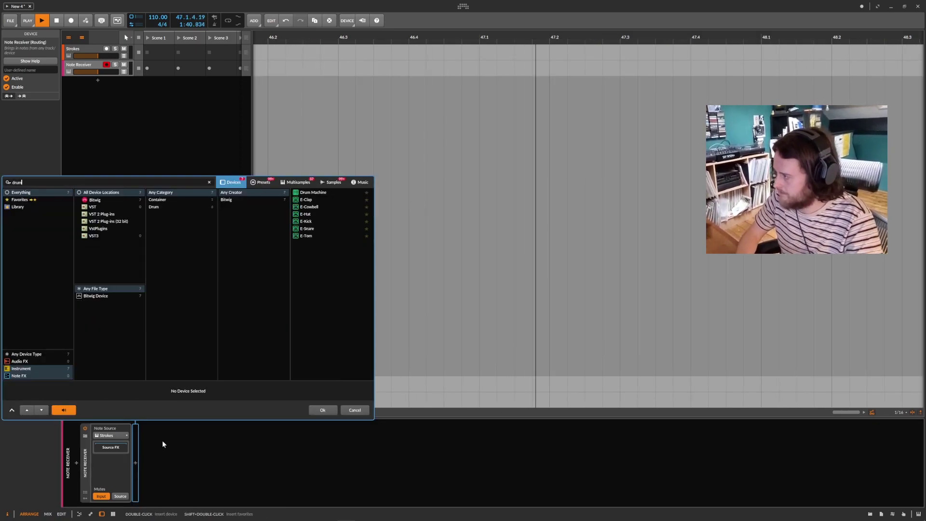
{"action": "left_click", "coordinate": [311, 192]}
{"action": "left_click", "coordinate": [264, 182]}
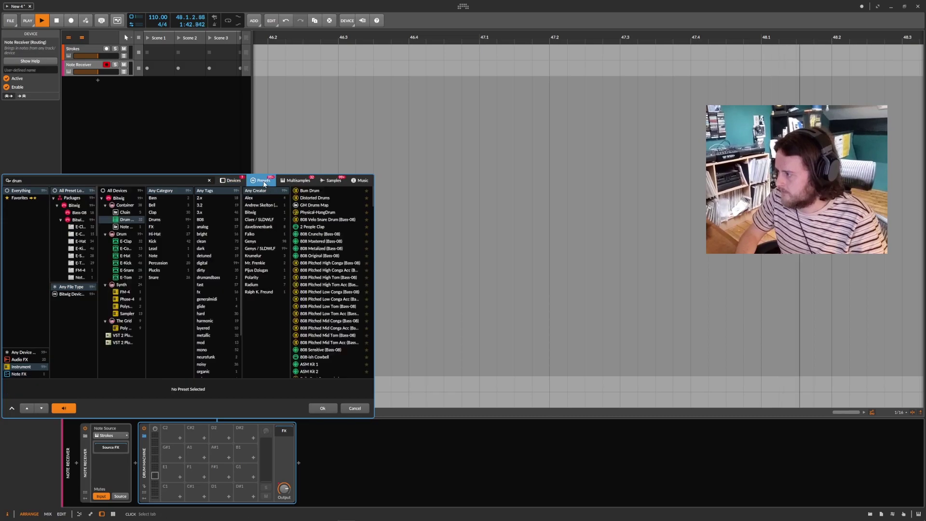
{"action": "left_click", "coordinate": [323, 214]}
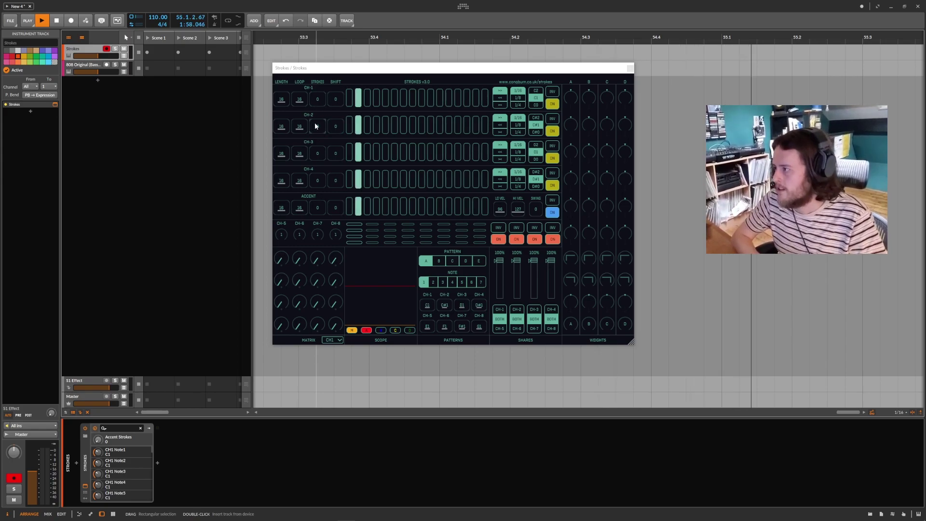
Set CH-1's strokes to 3 in Strokes and select the 808 Original drum track.
{"action": "left_click", "coordinate": [318, 100]}
{"action": "left_click_drag", "start_coordinate": [317, 99], "coordinate": [318, 84]}
{"action": "left_click", "coordinate": [97, 70]}
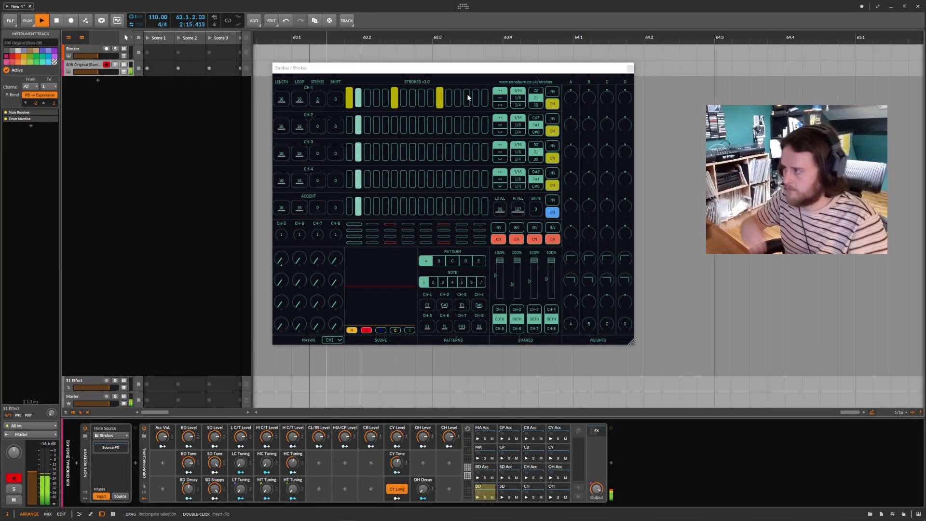
Set CH-1's length to 32 and try out its shift control.
{"action": "left_click", "coordinate": [283, 99]}
{"action": "left_click_drag", "start_coordinate": [283, 99], "coordinate": [282, 105]}
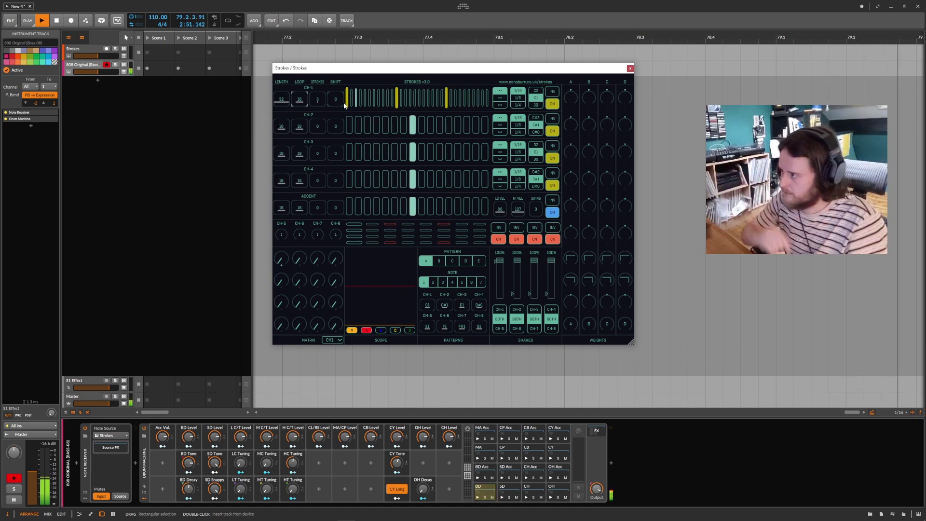
{"action": "left_click_drag", "start_coordinate": [335, 99], "coordinate": [335, 78]}
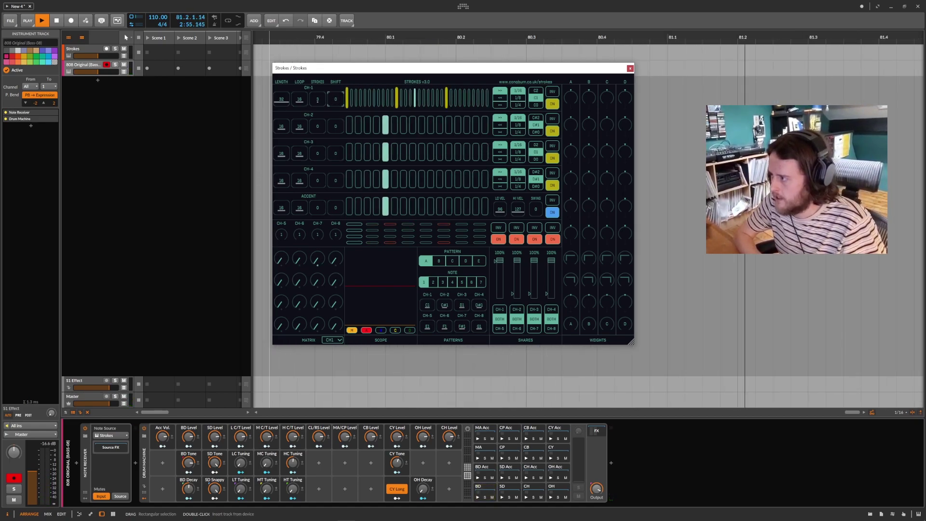
Set CH-2 to a length of 12, 4 strokes and a shift of 2.
{"action": "left_click", "coordinate": [290, 129]}
{"action": "type", "text": "12"}
{"action": "key", "text": "Return"}
{"action": "left_click", "coordinate": [316, 130]}
{"action": "type", "text": "4"}
{"action": "key", "text": "Return"}
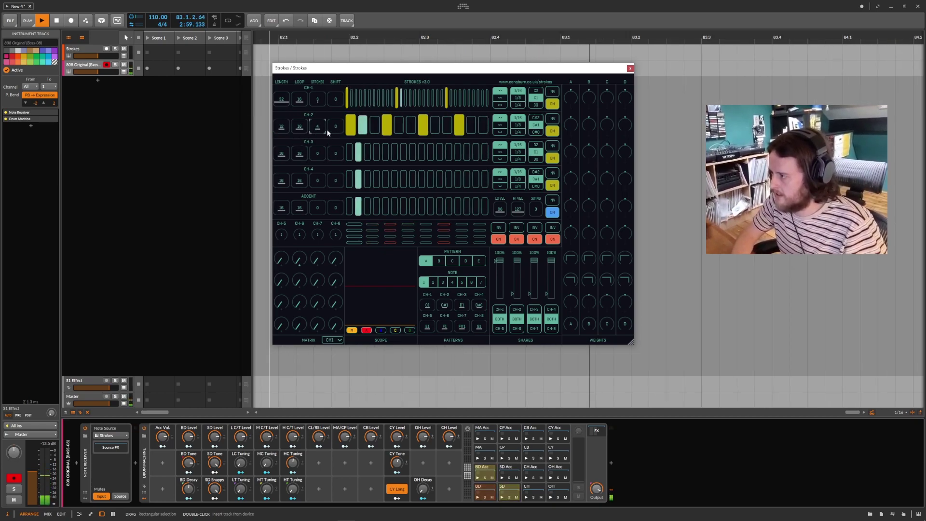
{"action": "left_click", "coordinate": [329, 129]}
{"action": "type", "text": "2"}
{"action": "key", "text": "Return"}
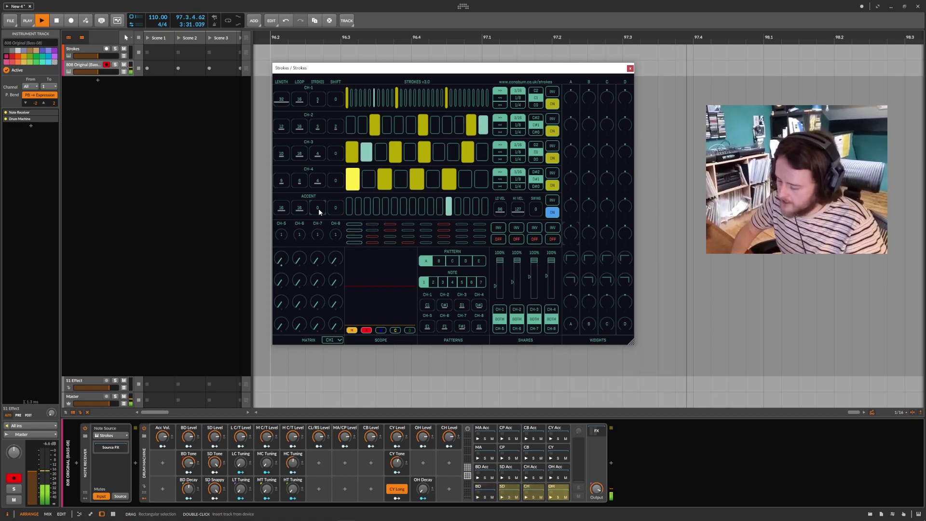
Give the accent row 4 strokes and try different low and high velocities, ending with the high velocity at 127.
{"action": "scroll", "coordinate": [317, 209], "scroll_direction": "up", "scroll_amount": 4}
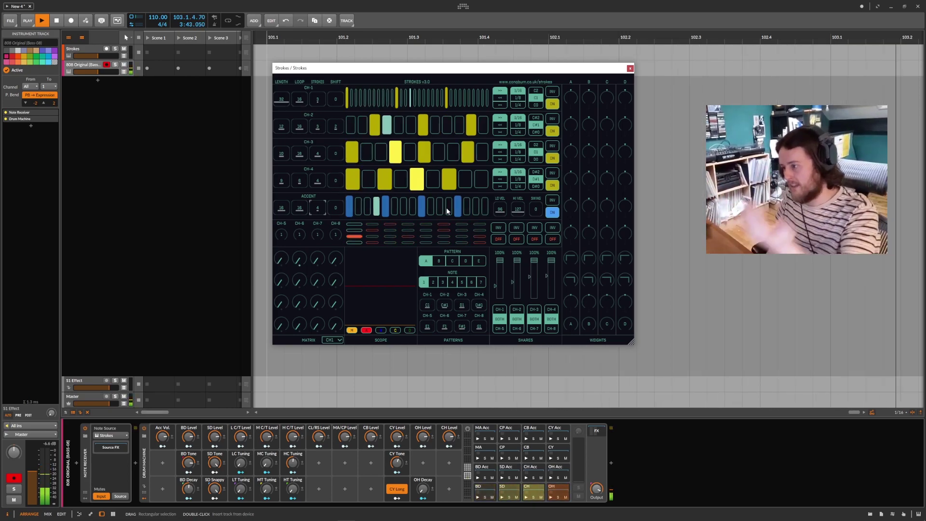
{"action": "left_click_drag", "start_coordinate": [501, 211], "coordinate": [501, 226]}
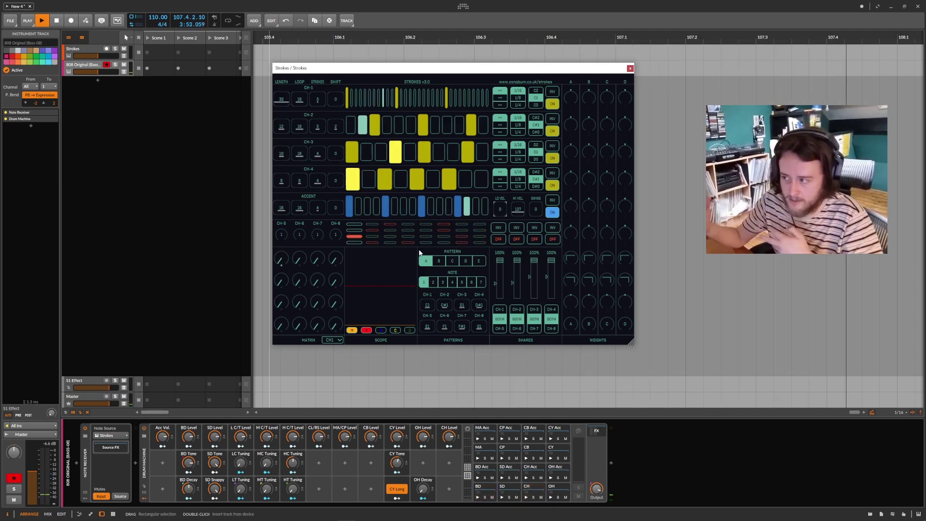
{"action": "left_click_drag", "start_coordinate": [499, 210], "coordinate": [499, 167]}
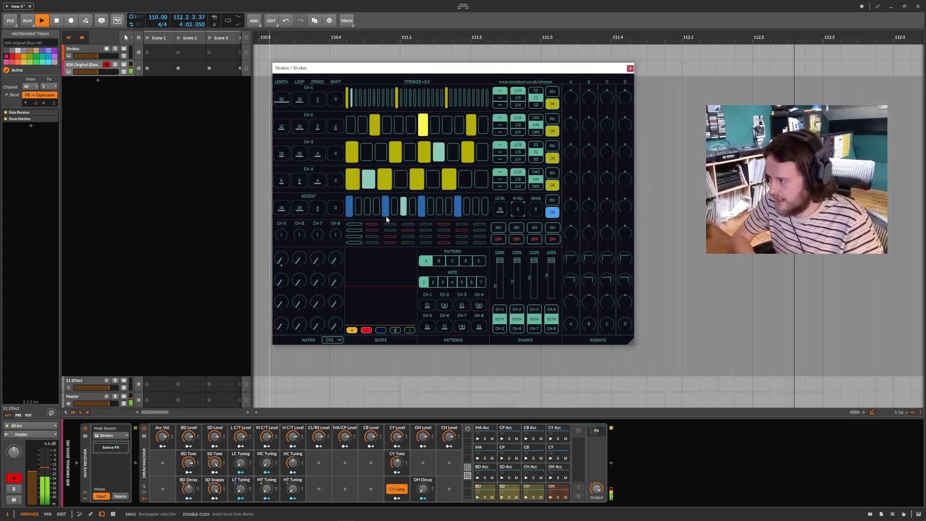
{"action": "mouse_move", "coordinate": [319, 210]}
{"action": "left_mouse_down"}
{"action": "mouse_move", "coordinate": [319, 192]}
{"action": "mouse_move", "coordinate": [317, 227]}
{"action": "left_mouse_up"}
{"action": "mouse_move", "coordinate": [522, 209]}
{"action": "left_mouse_down"}
{"action": "mouse_move", "coordinate": [531, 186]}
{"action": "mouse_move", "coordinate": [537, 204]}
{"action": "mouse_move", "coordinate": [537, 195]}
{"action": "left_mouse_up"}
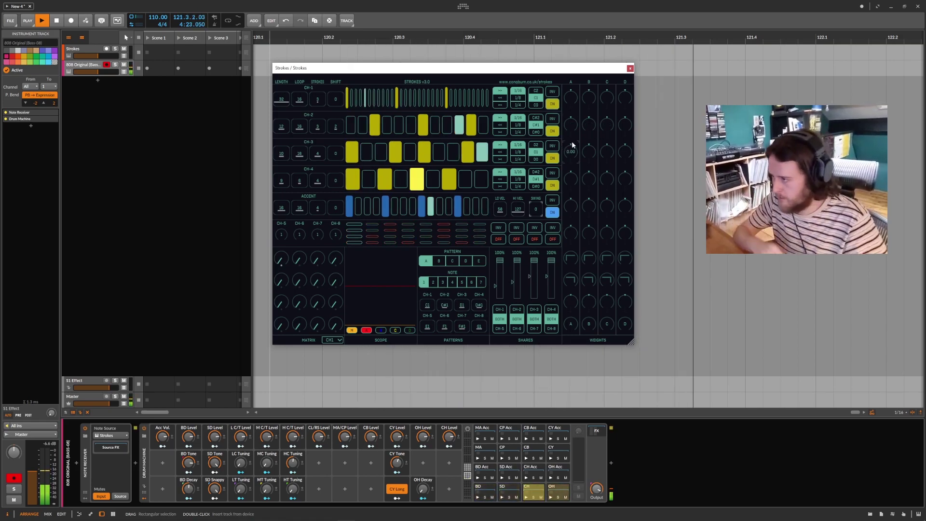
Invert the CH-3, CH-4 and CH-2 rhythms one after another and switch the three inversions back off.
{"action": "mouse_move", "coordinate": [564, 125]}
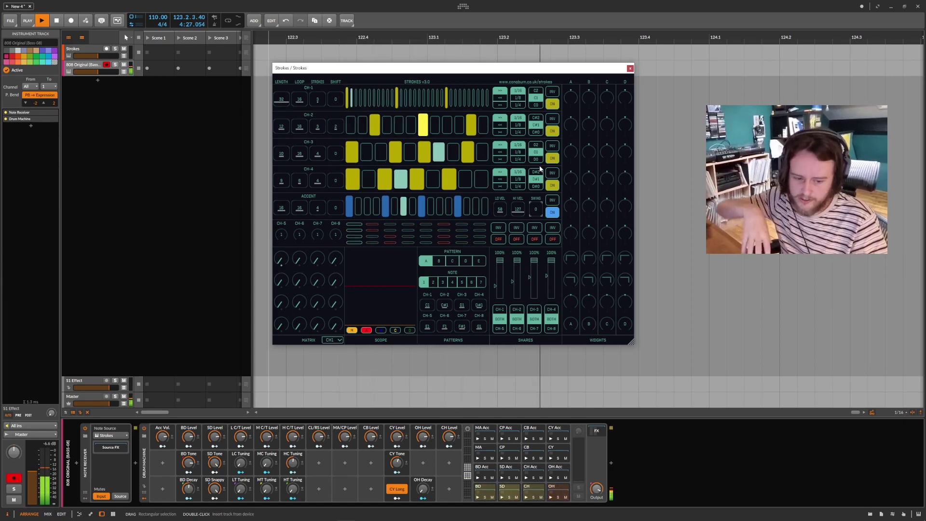
{"action": "left_click", "coordinate": [554, 147]}
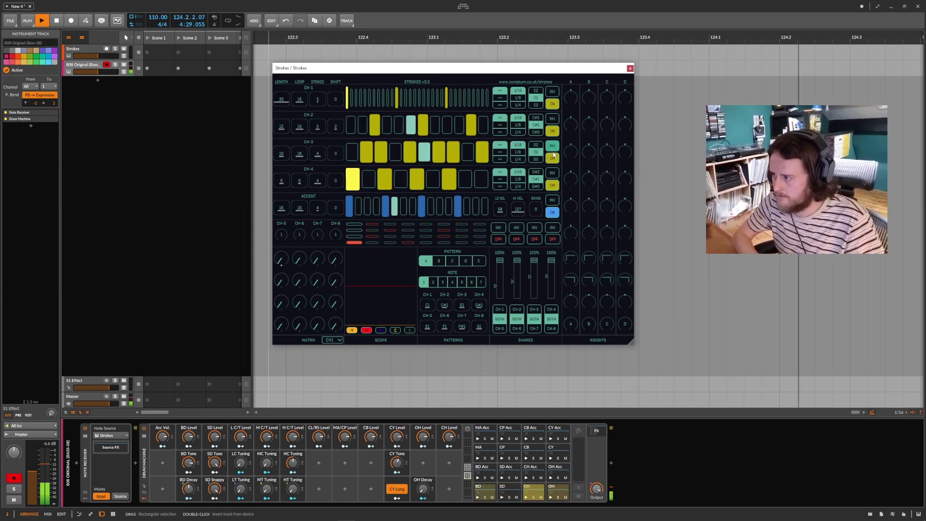
{"action": "left_click", "coordinate": [554, 174]}
{"action": "left_click", "coordinate": [553, 121]}
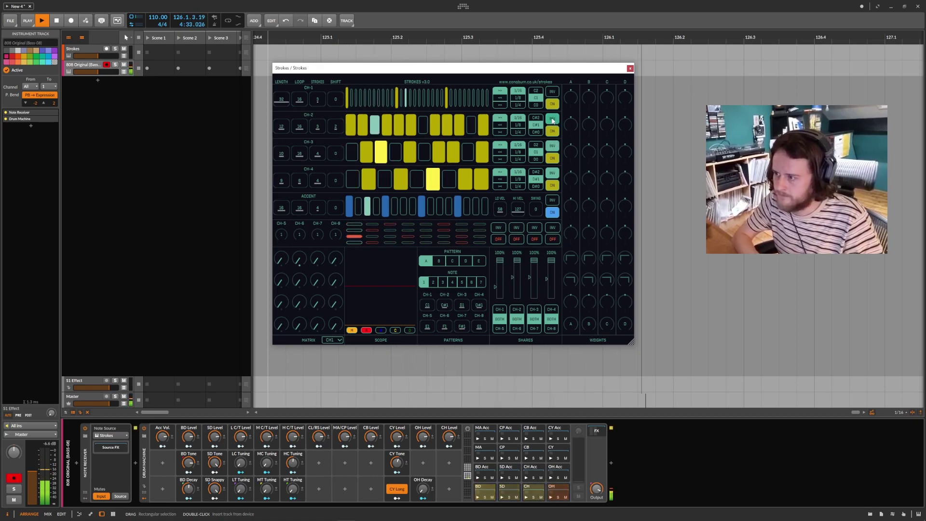
{"action": "left_click", "coordinate": [553, 123]}
{"action": "left_click", "coordinate": [552, 146]}
{"action": "left_click", "coordinate": [552, 172]}
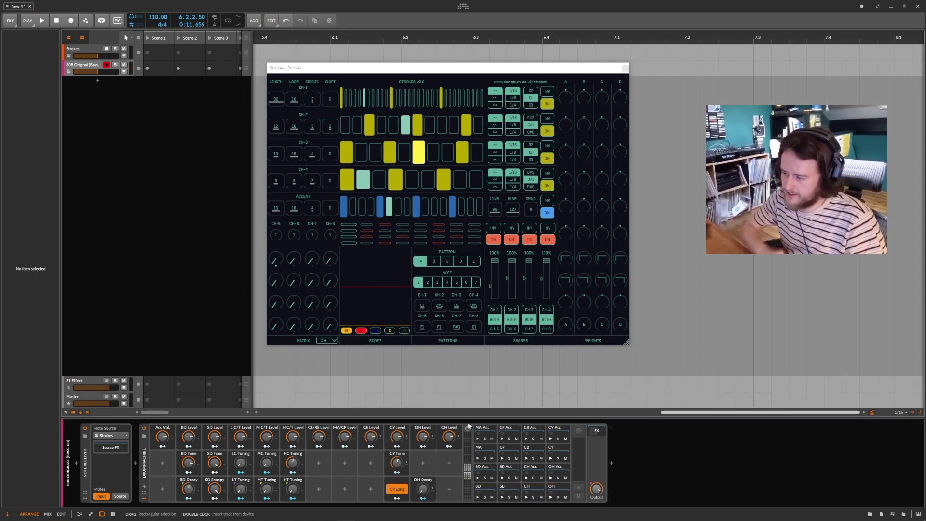
Swap the MA, CP, CB and CY pads with the BD, SD, CH and OH accent pads in the drum machine.
{"action": "left_click", "coordinate": [484, 454]}
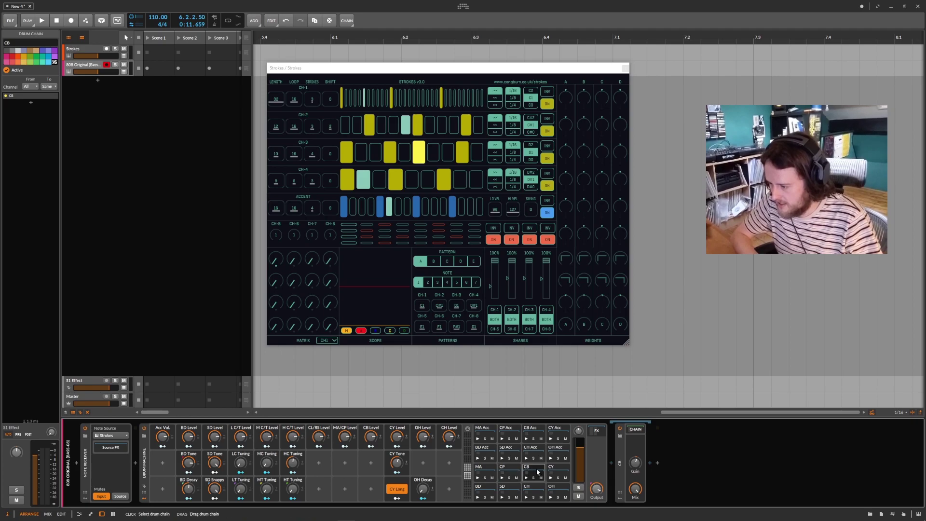
Switch off CH-1 through CH-4 in Strokes and start playback.
{"action": "left_click", "coordinate": [547, 188]}
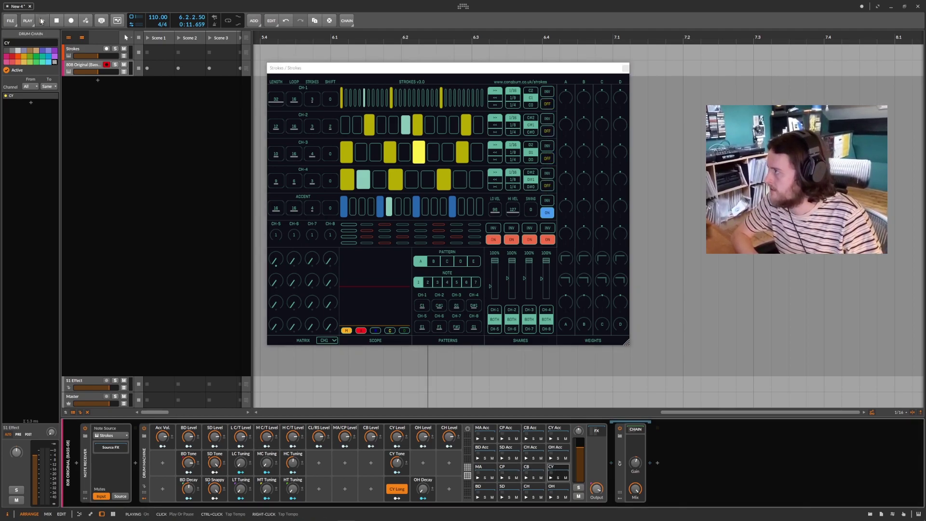
{"action": "key", "text": "space"}
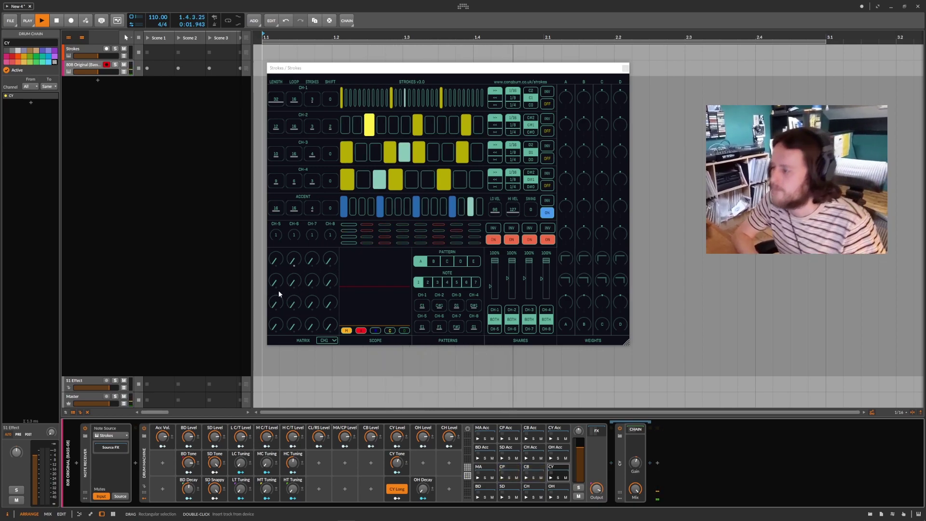
{"action": "mouse_move", "coordinate": [283, 282]}
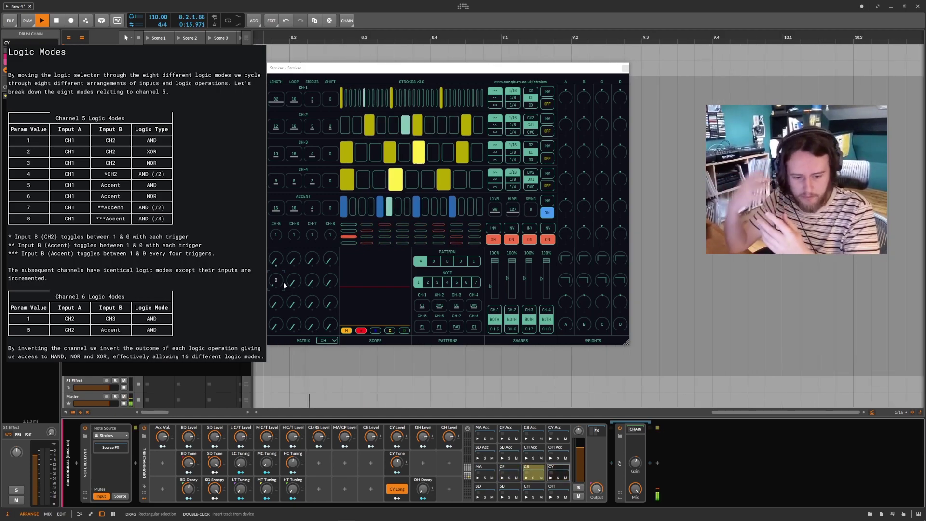
Switch off the CH-6, CH-7 and CH-8 logic channels and set the CH-5 logic mode to 2.
{"action": "left_click", "coordinate": [511, 242]}
{"action": "left_click", "coordinate": [530, 241]}
{"action": "left_click", "coordinate": [547, 240]}
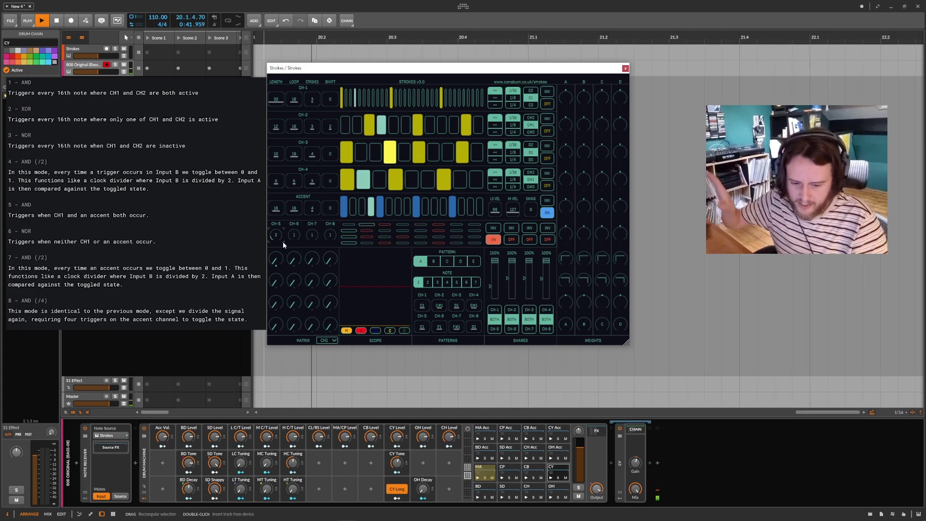
{"action": "left_click_drag", "start_coordinate": [276, 239], "coordinate": [281, 230]}
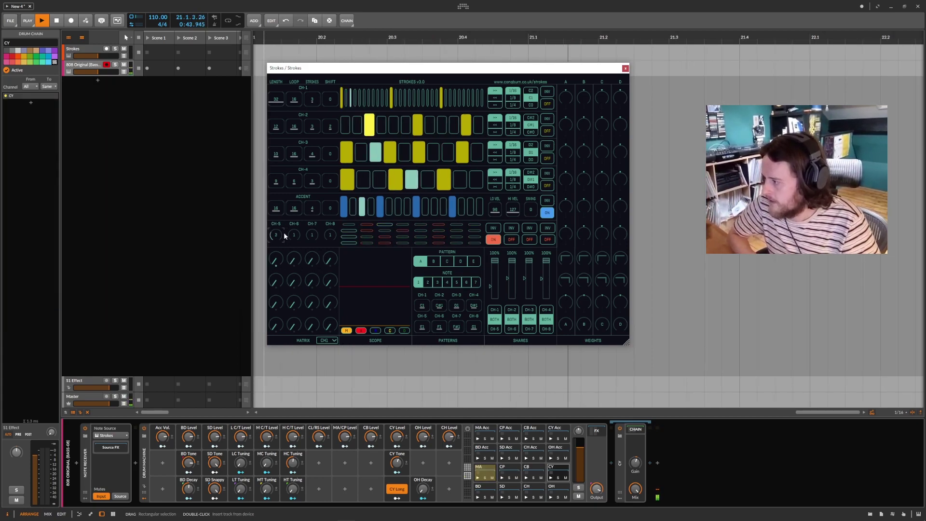
Switch CH-6, CH-7 and CH-8 back on and set the CH-5 and CH-6 logic modes to 3.
{"action": "left_click", "coordinate": [511, 239]}
{"action": "left_click", "coordinate": [529, 239]}
{"action": "left_click", "coordinate": [547, 239]}
{"action": "left_click_drag", "start_coordinate": [295, 235], "coordinate": [300, 221]}
{"action": "scroll", "coordinate": [295, 236], "scroll_direction": "up", "scroll_amount": 1}
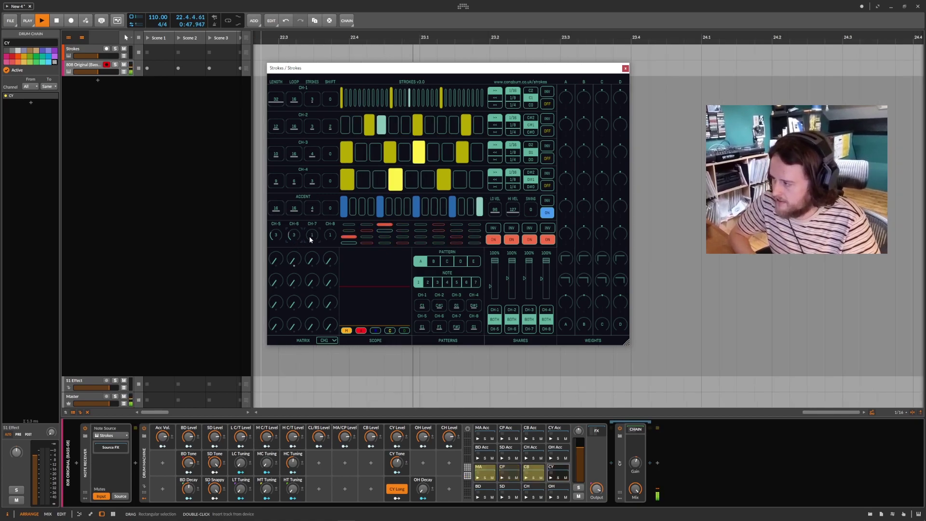
Try higher logic modes on the logic channels, ending with CH-5 at 2 and CH-6 and CH-7 at 1.
{"action": "scroll", "coordinate": [295, 237], "scroll_direction": "up", "scroll_amount": 1}
{"action": "scroll", "coordinate": [312, 235], "scroll_direction": "up", "scroll_amount": 3}
{"action": "scroll", "coordinate": [312, 235], "scroll_direction": "up", "scroll_amount": 2}
{"action": "scroll", "coordinate": [330, 235], "scroll_direction": "up", "scroll_amount": 6}
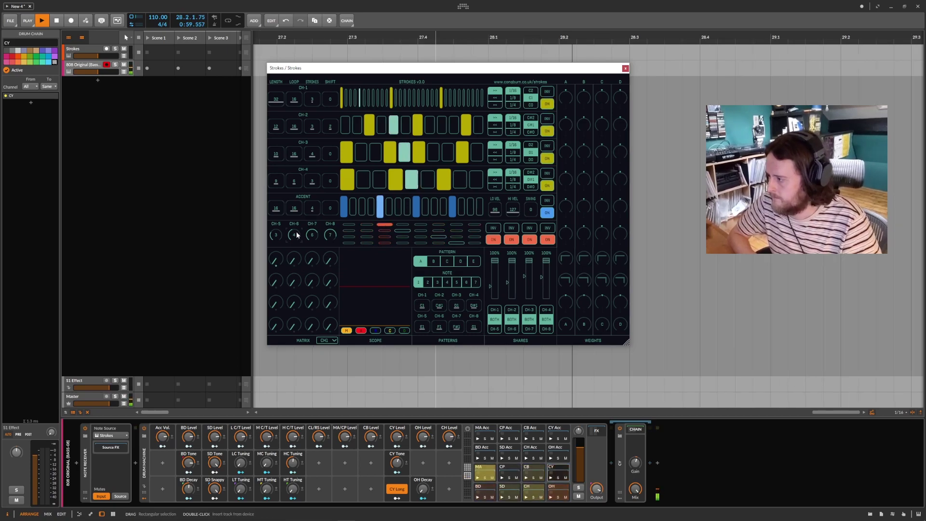
{"action": "left_click_drag", "start_coordinate": [295, 235], "coordinate": [296, 302]}
{"action": "left_click_drag", "start_coordinate": [312, 235], "coordinate": [331, 257]}
{"action": "left_click_drag", "start_coordinate": [276, 235], "coordinate": [276, 256]}
Invert the CH-5, CH-6 and CH-7 logic rhythms one after another and switch the three inversions back off.
{"action": "left_click", "coordinate": [493, 228]}
{"action": "left_click", "coordinate": [511, 228]}
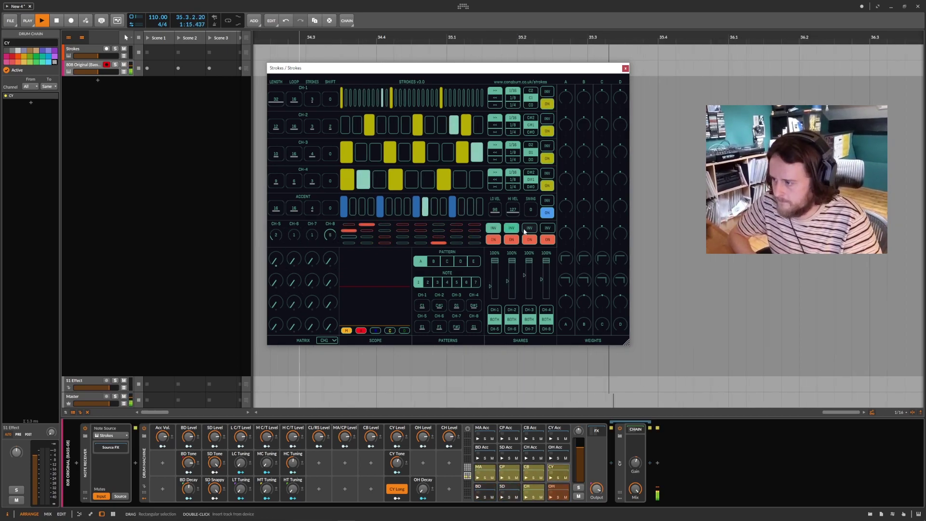
{"action": "left_click", "coordinate": [526, 230]}
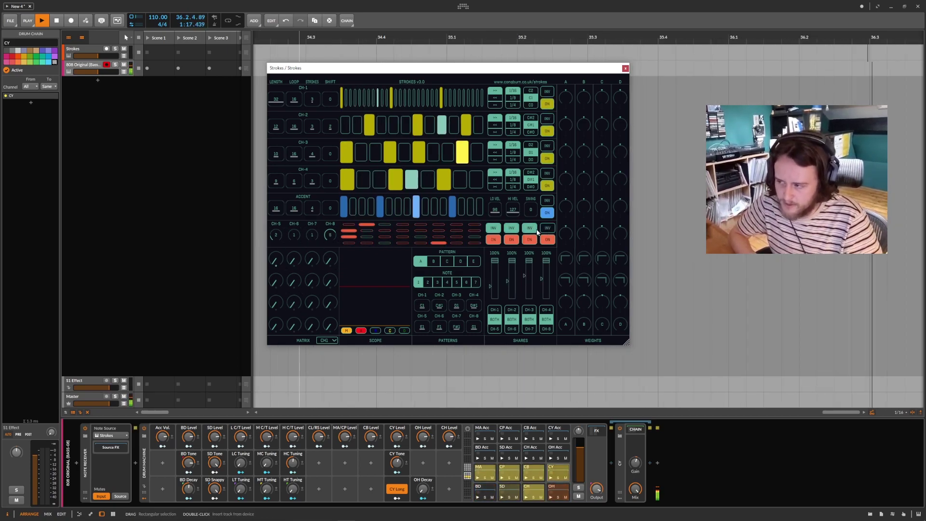
{"action": "left_click", "coordinate": [533, 230]}
{"action": "left_click", "coordinate": [511, 230]}
{"action": "left_click", "coordinate": [493, 230]}
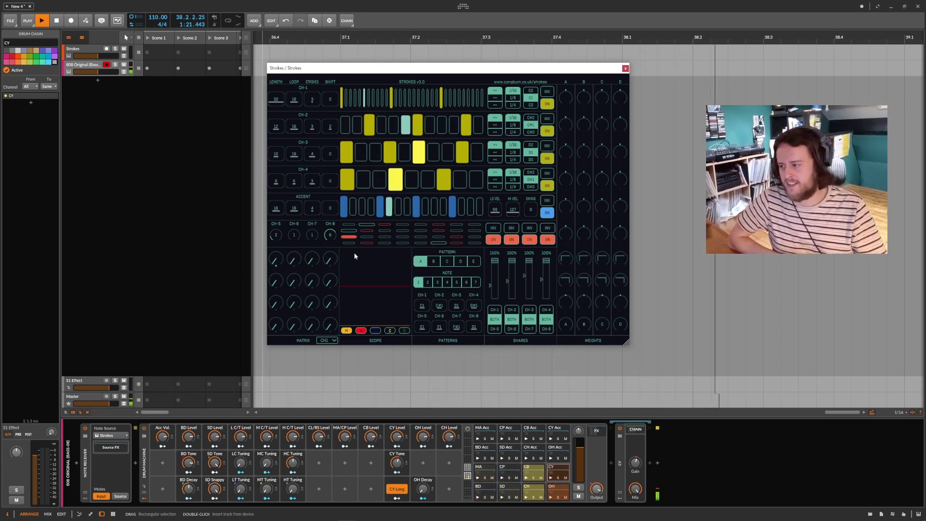
Switch off CH-2 through CH-4 and all four logic channels, and turn CH-5 back on.
{"action": "left_click", "coordinate": [548, 186]}
{"action": "left_click", "coordinate": [547, 159]}
{"action": "left_click", "coordinate": [493, 240]}
{"action": "left_click", "coordinate": [512, 239]}
{"action": "left_click", "coordinate": [530, 239]}
{"action": "left_click", "coordinate": [548, 239]}
{"action": "left_click", "coordinate": [547, 130]}
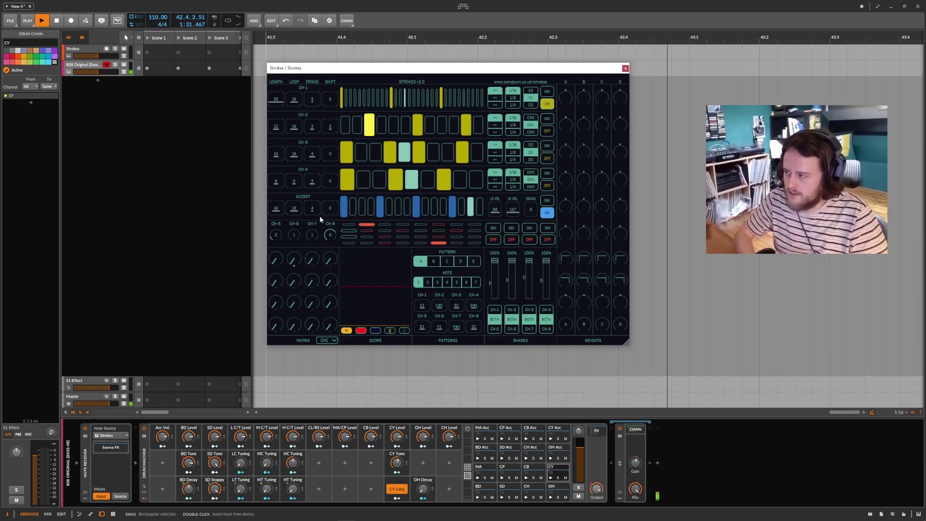
{"action": "left_click", "coordinate": [493, 240]}
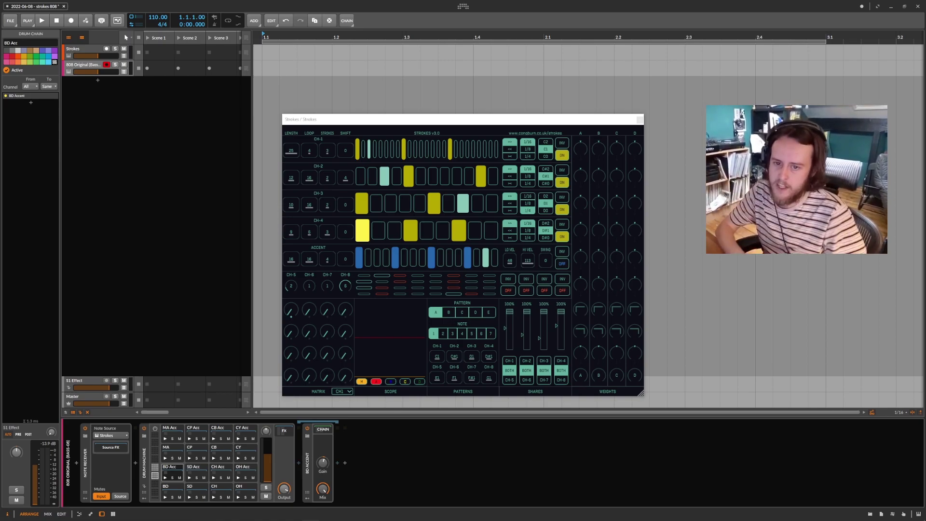
Start playback and raise the CH-2 strokes until every step of its rhythm is filled.
{"action": "left_click", "coordinate": [509, 329]}
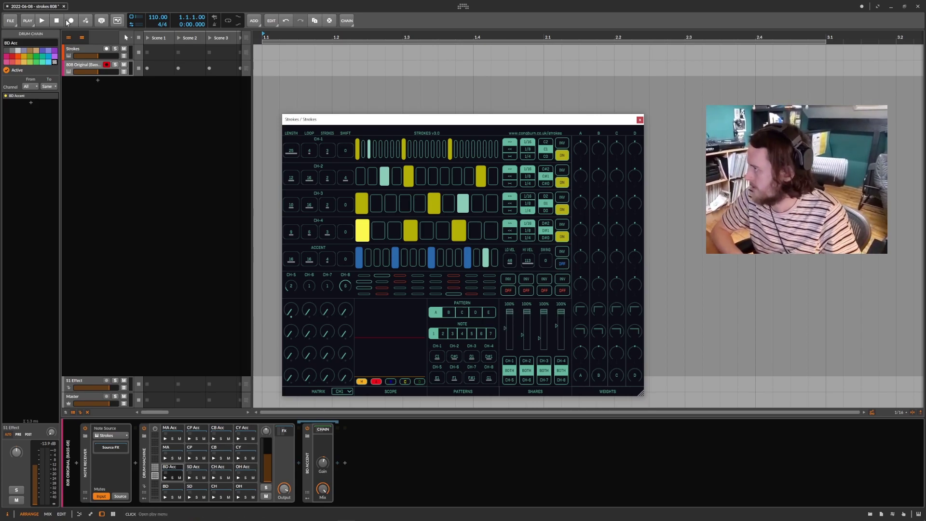
{"action": "left_click", "coordinate": [43, 22]}
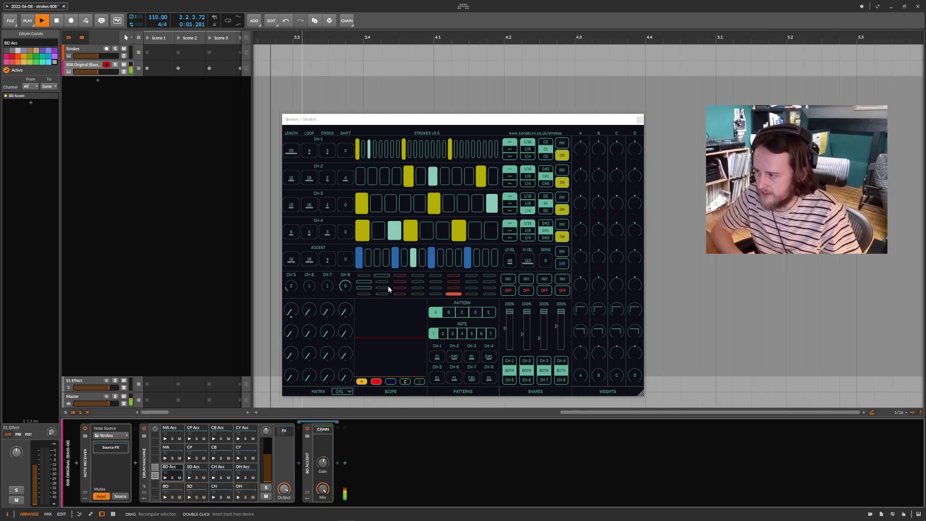
{"action": "left_click_drag", "start_coordinate": [329, 181], "coordinate": [329, 125]}
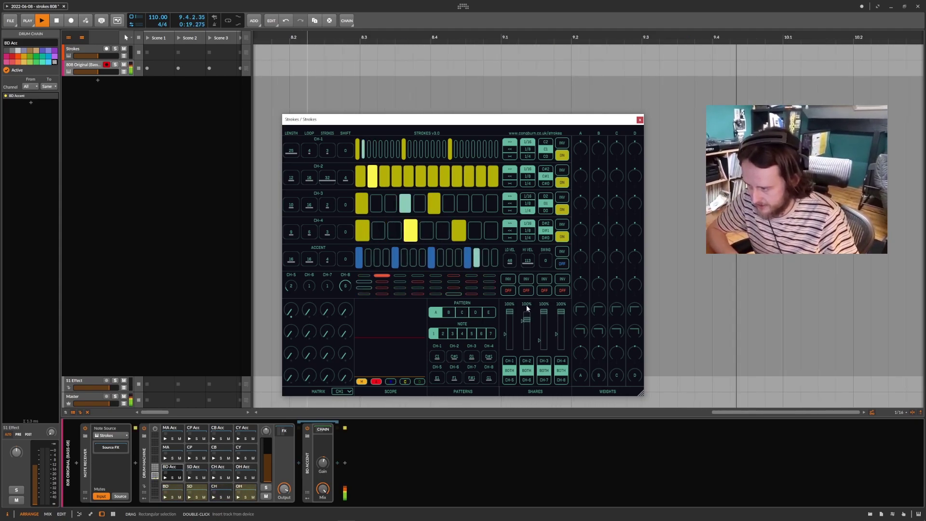
Vary the CH-2 share through 72%, 0% and 100%, ending at 41%.
{"action": "left_click_drag", "start_coordinate": [526, 315], "coordinate": [530, 326]}
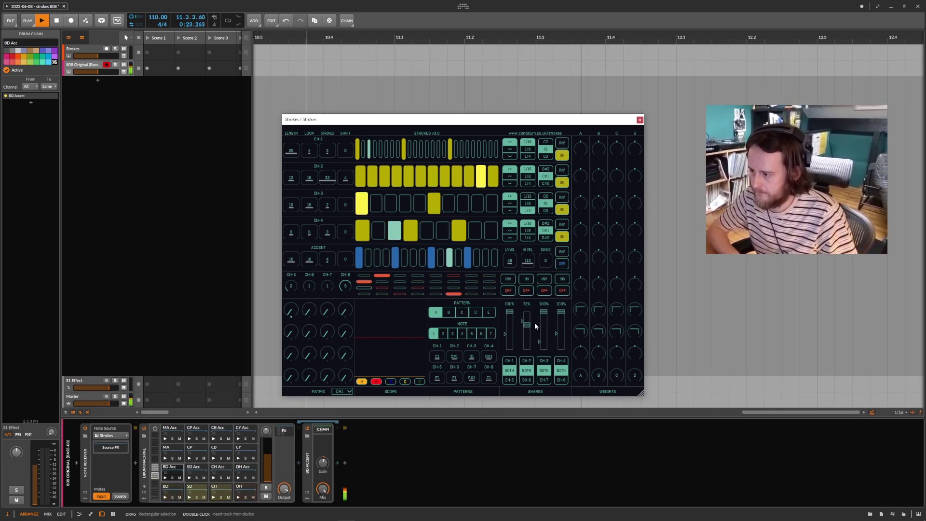
{"action": "left_click_drag", "start_coordinate": [529, 328], "coordinate": [518, 425]}
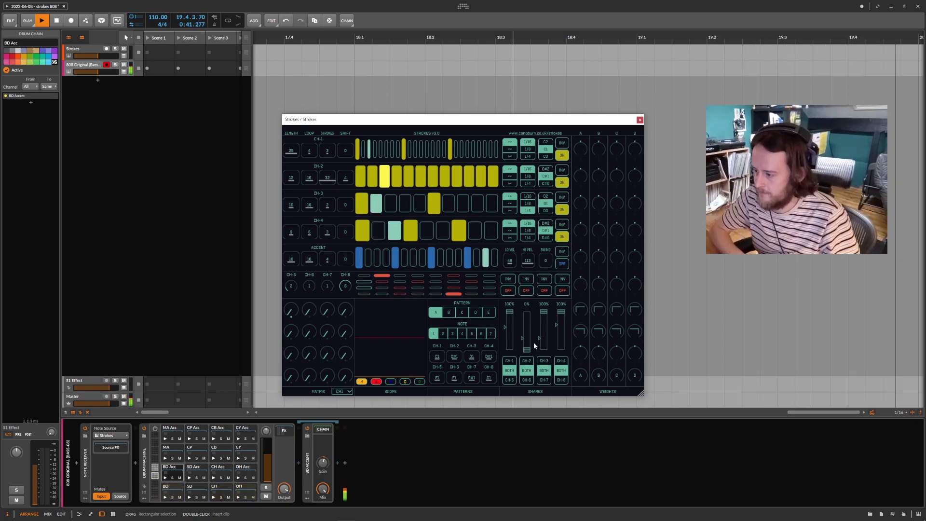
{"action": "left_click_drag", "start_coordinate": [531, 340], "coordinate": [528, 315]}
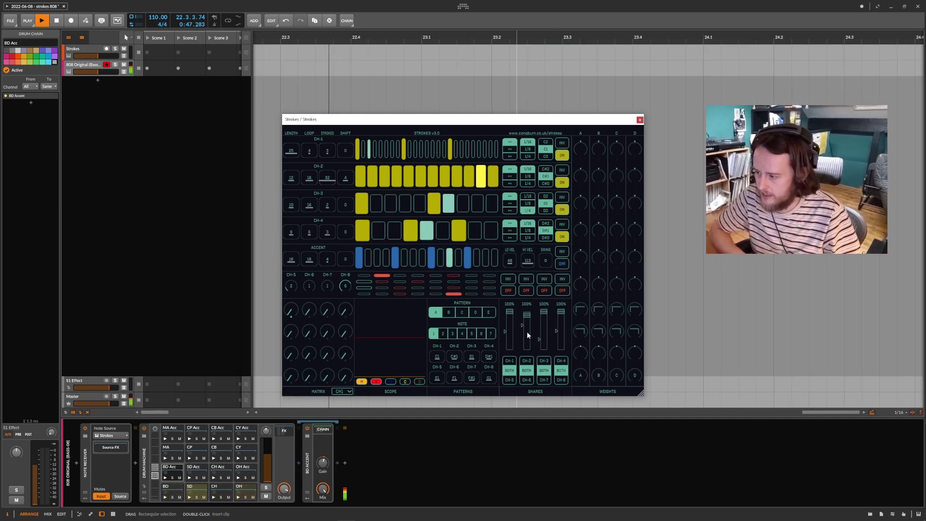
{"action": "left_click_drag", "start_coordinate": [526, 328], "coordinate": [529, 332]}
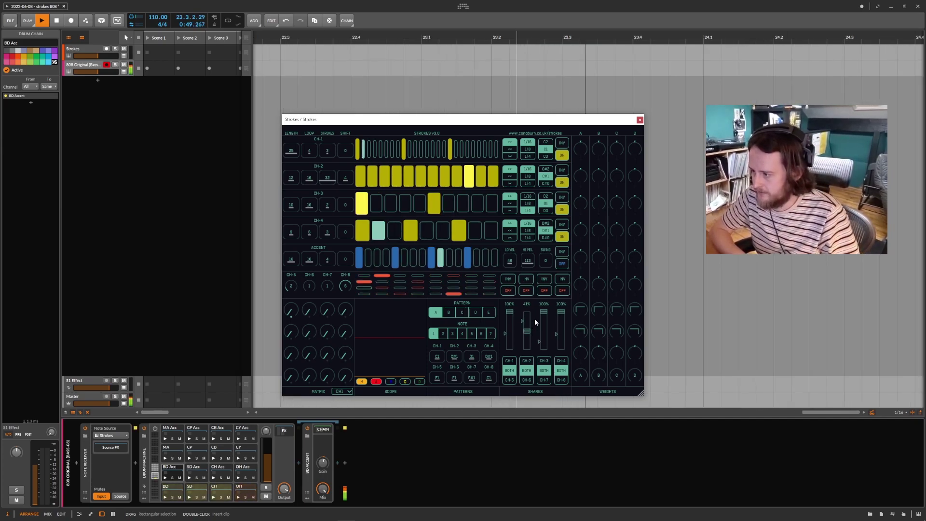
Fine-tune the CH-2 share to around 50% and switch its target to CH-6 and back to both channels.
{"action": "scroll", "coordinate": [532, 323], "scroll_direction": "up", "scroll_amount": 1}
{"action": "scroll", "coordinate": [533, 323], "scroll_direction": "up", "scroll_amount": 1}
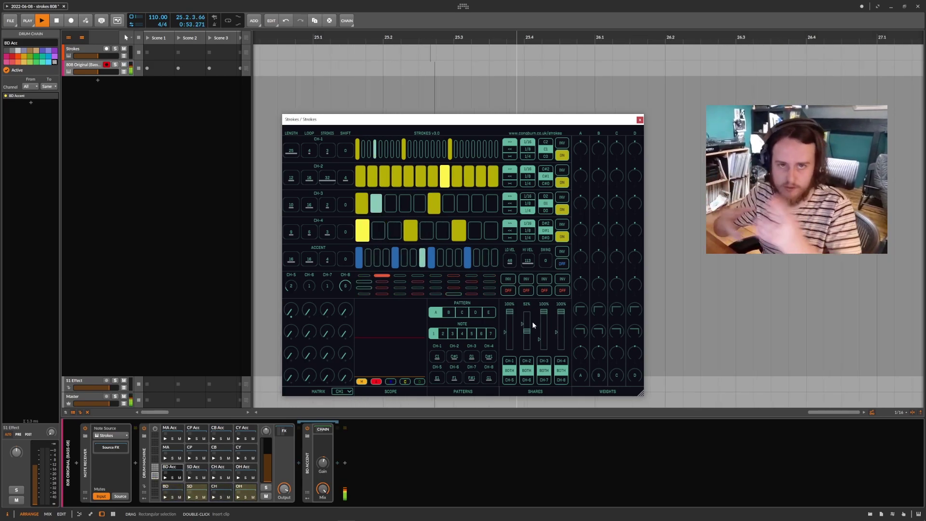
{"action": "scroll", "coordinate": [531, 321], "scroll_direction": "up", "scroll_amount": 1}
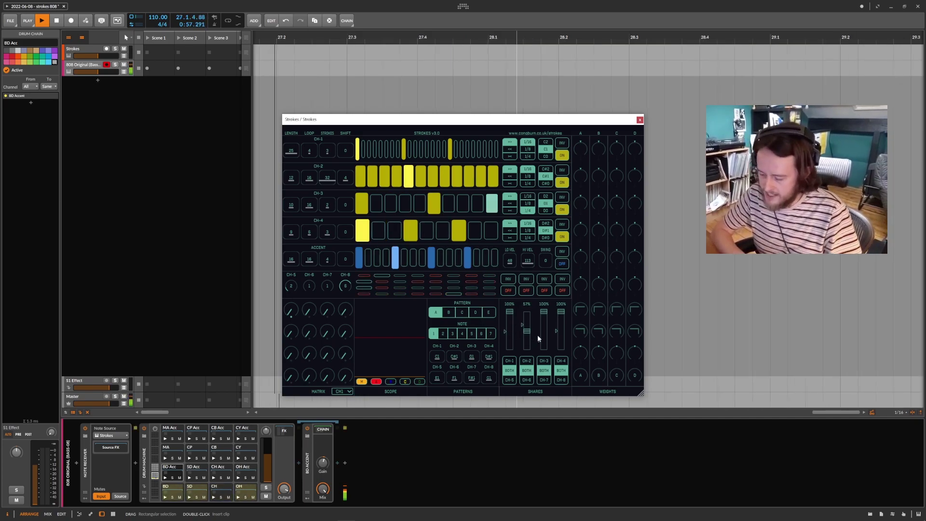
{"action": "scroll", "coordinate": [537, 335], "scroll_direction": "down", "scroll_amount": 1}
{"action": "scroll", "coordinate": [538, 335], "scroll_direction": "up", "scroll_amount": 1}
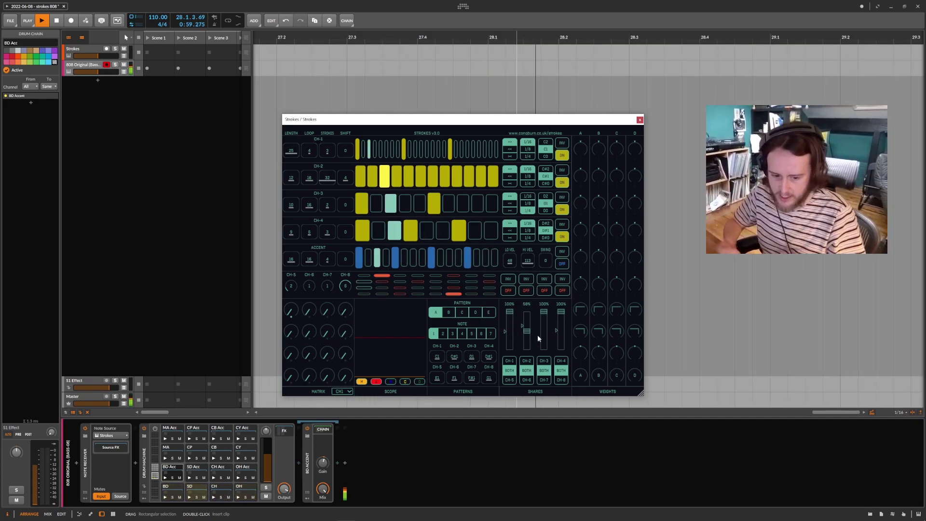
{"action": "scroll", "coordinate": [538, 338], "scroll_direction": "down", "scroll_amount": 5}
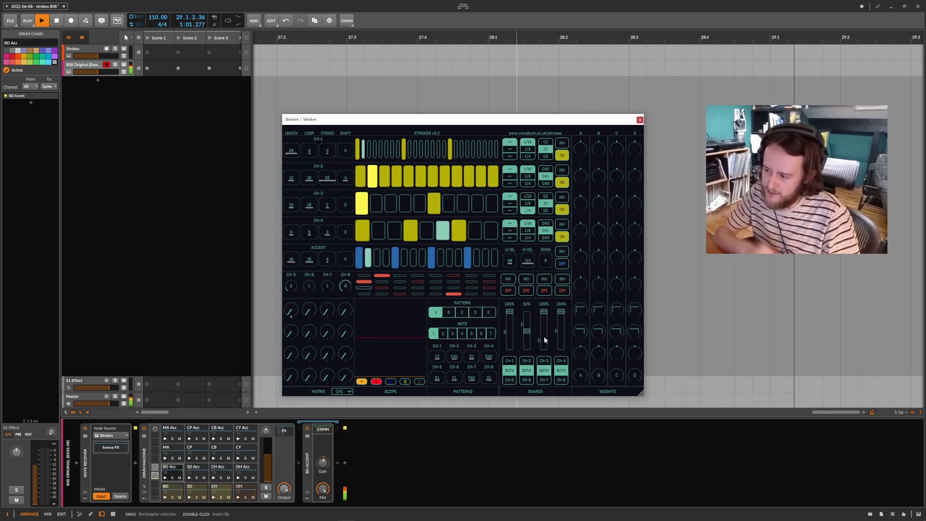
{"action": "left_click", "coordinate": [530, 370]}
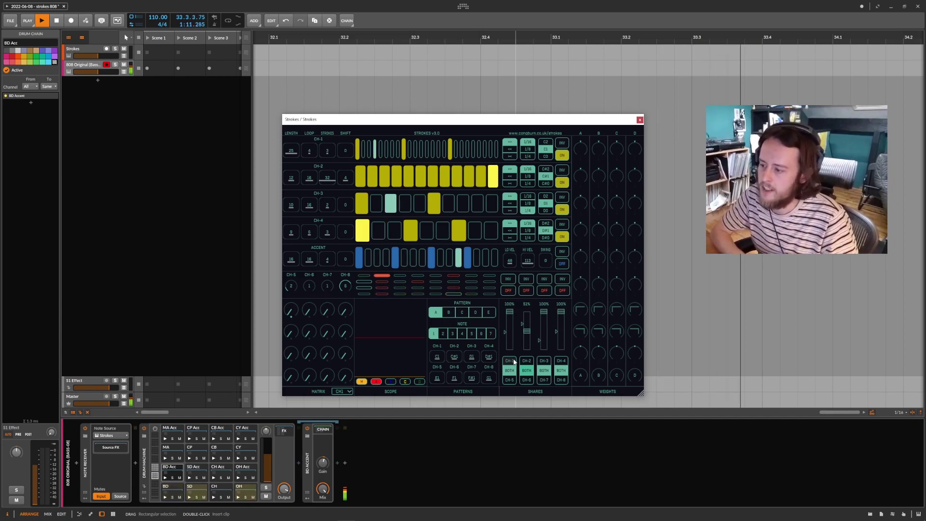
Return the CH-2 share to 100%, try lower shares across CH-1 to CH-4, and reduce the CH-2 strokes to 9.
{"action": "left_click_drag", "start_coordinate": [527, 329], "coordinate": [524, 316]}
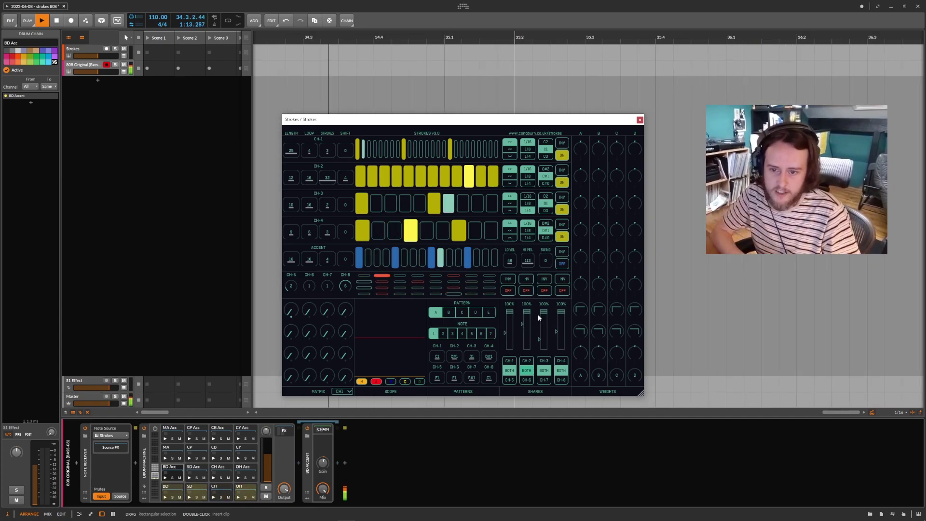
{"action": "left_click", "coordinate": [510, 335]}
{"action": "left_click", "coordinate": [527, 338]}
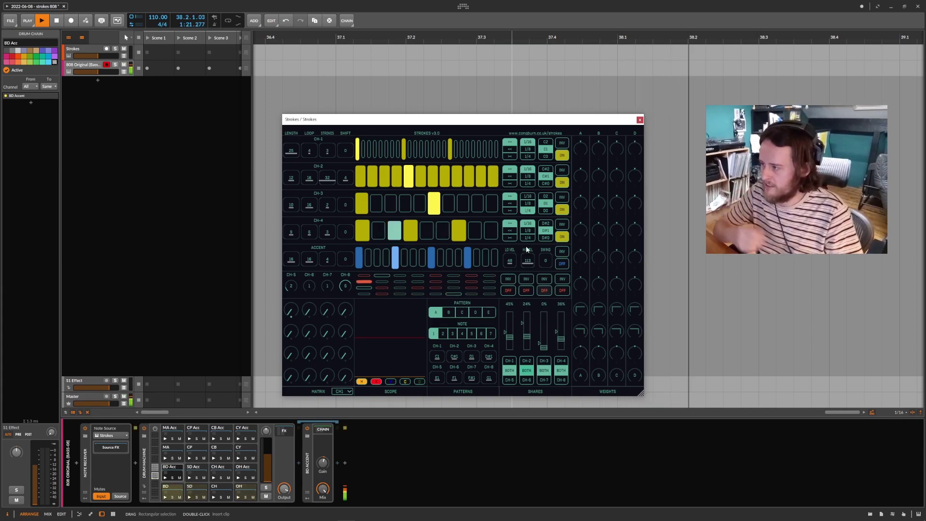
{"action": "left_click_drag", "start_coordinate": [333, 183], "coordinate": [333, 212]}
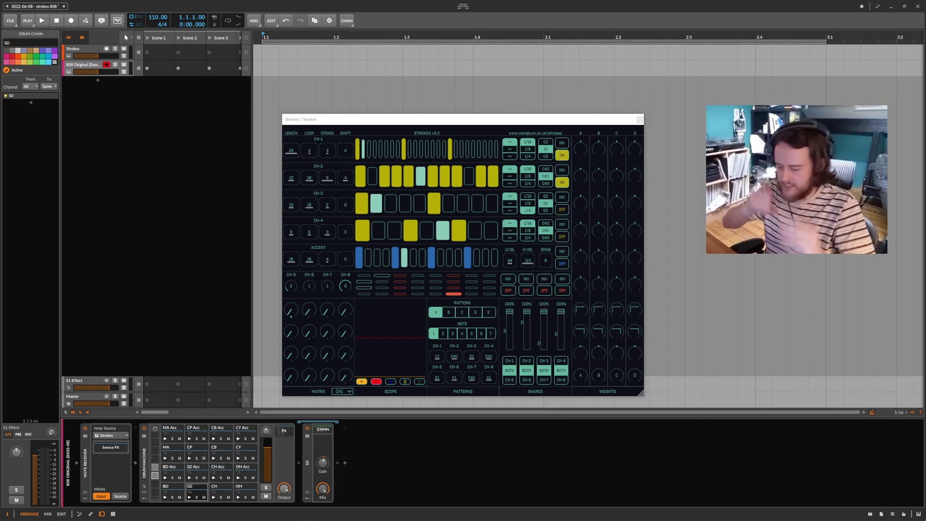
Set the matrix to CH-2, switch off CH-1 and start playback.
{"action": "left_click", "coordinate": [346, 392]}
{"action": "left_click", "coordinate": [340, 404]}
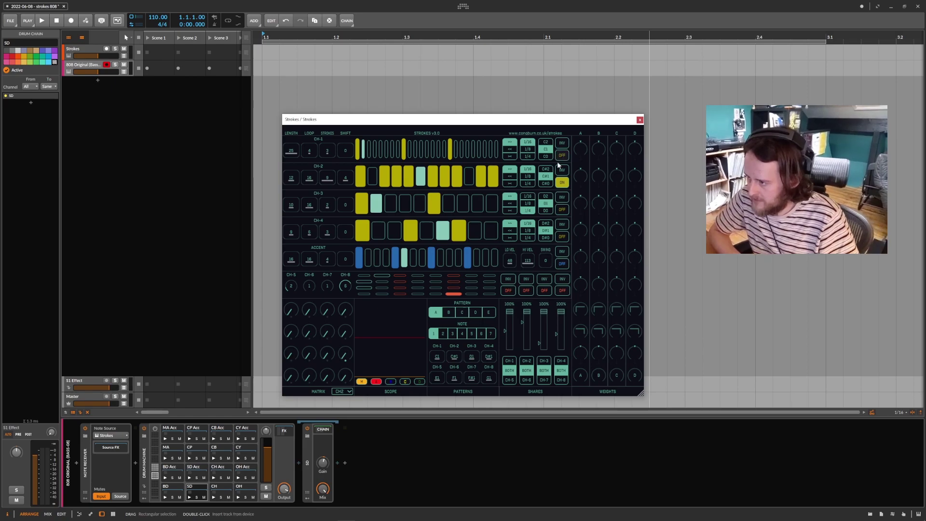
{"action": "left_click", "coordinate": [42, 22]}
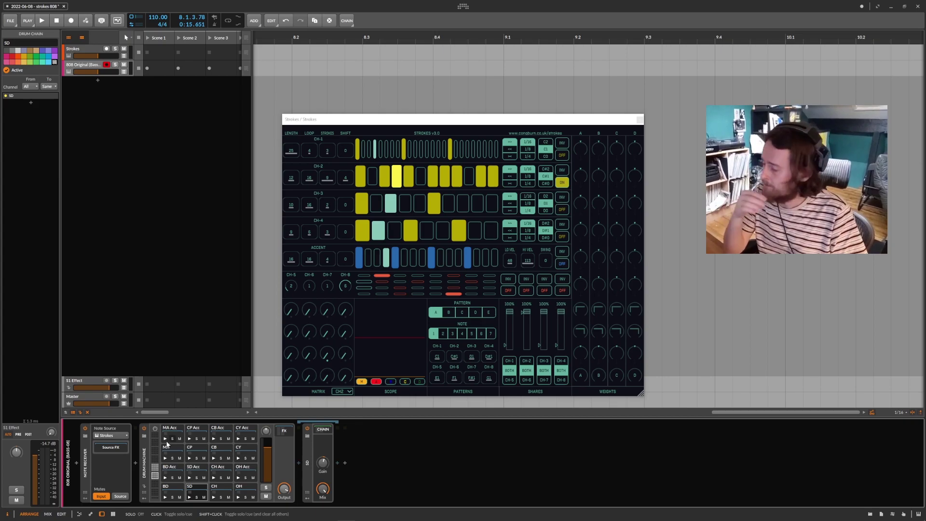
Insert the Strokes preset by Cong Burn between the Note Receiver and the Drum Machine.
{"action": "left_click", "coordinate": [135, 463]}
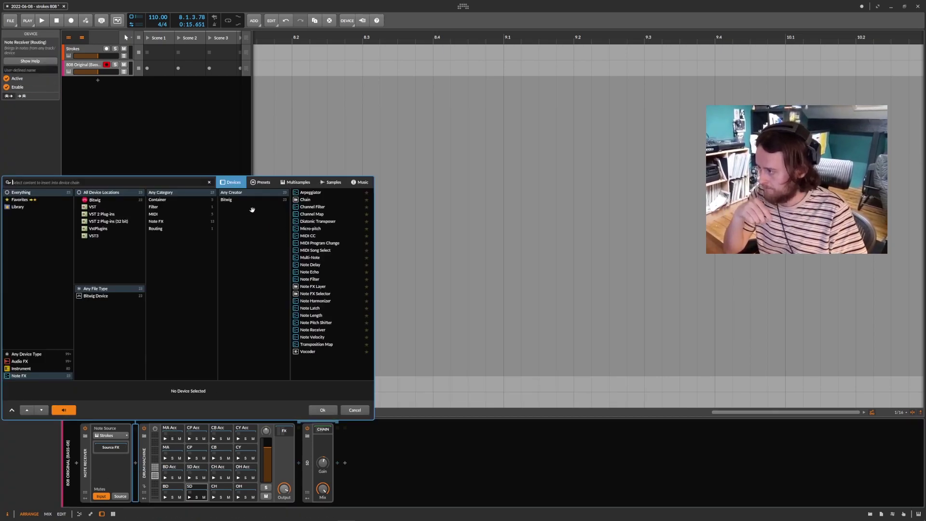
{"action": "left_click", "coordinate": [263, 182]}
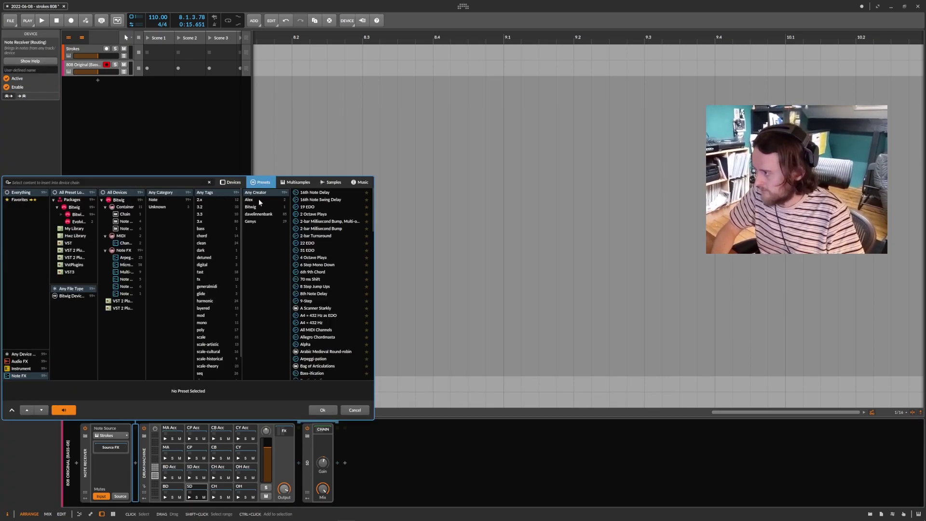
{"action": "left_click", "coordinate": [29, 354]}
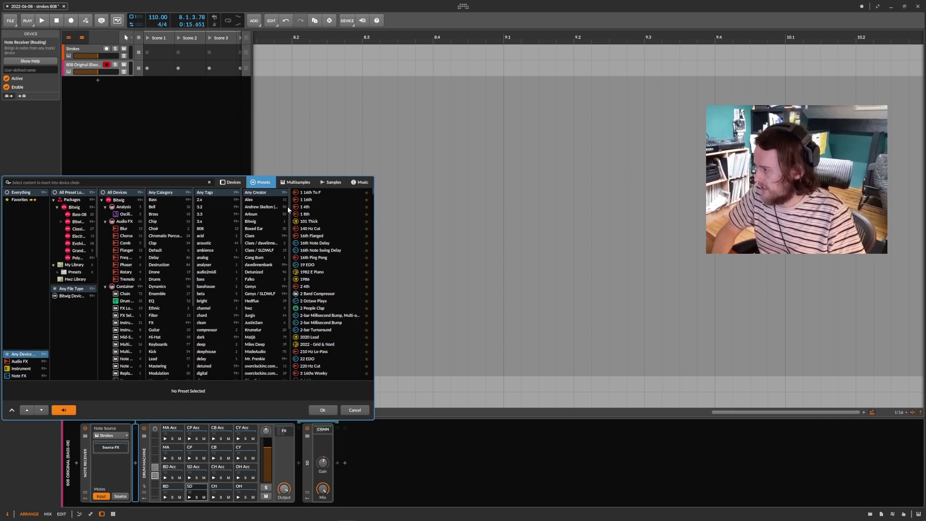
{"action": "left_click", "coordinate": [256, 258]}
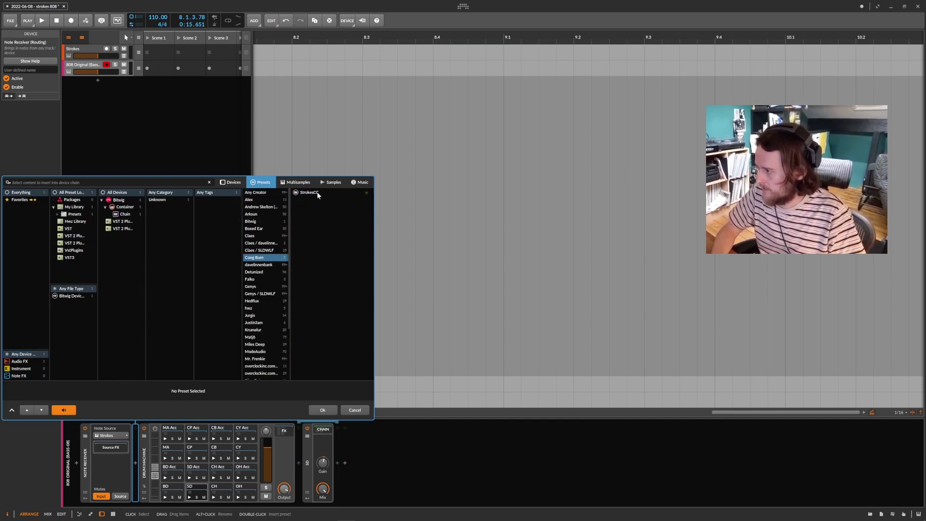
{"action": "left_click", "coordinate": [323, 410]}
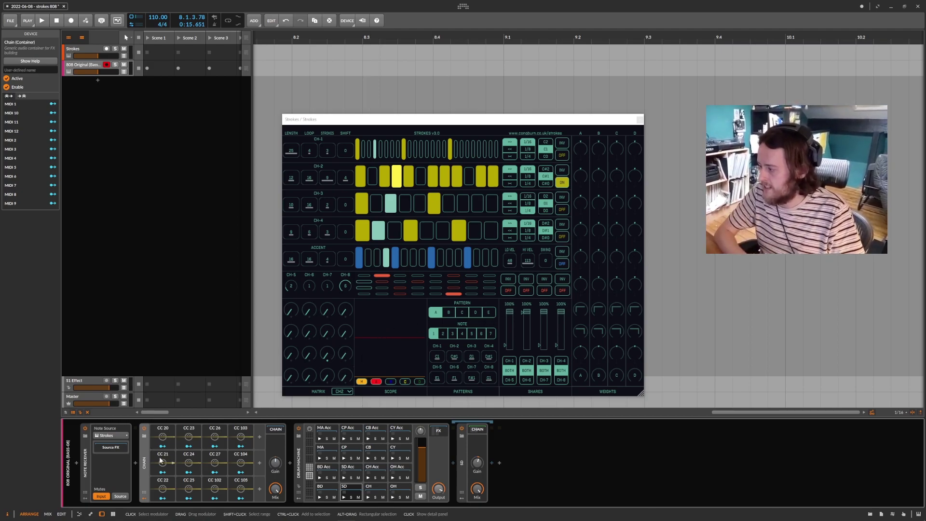
Start playback and insert a Filter device after the SD chain of the drum machine.
{"action": "left_click", "coordinate": [42, 20]}
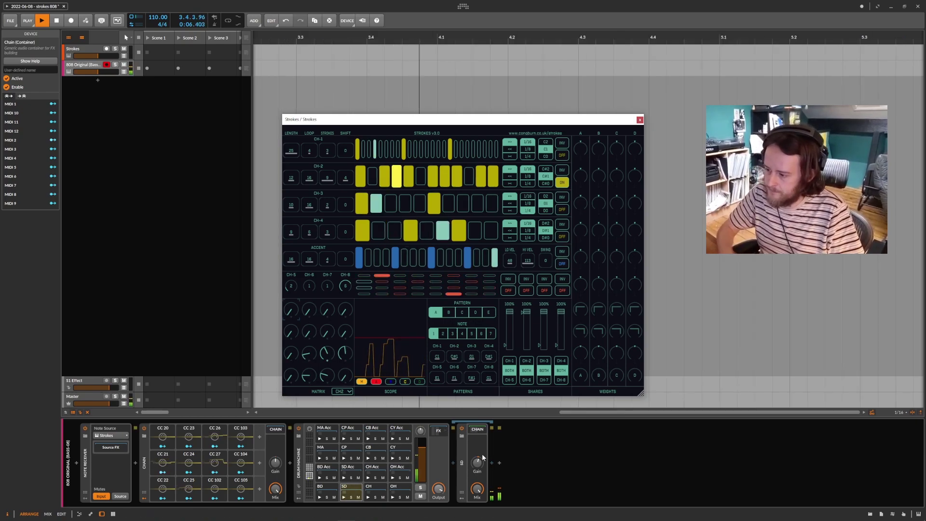
{"action": "left_click", "coordinate": [493, 464]}
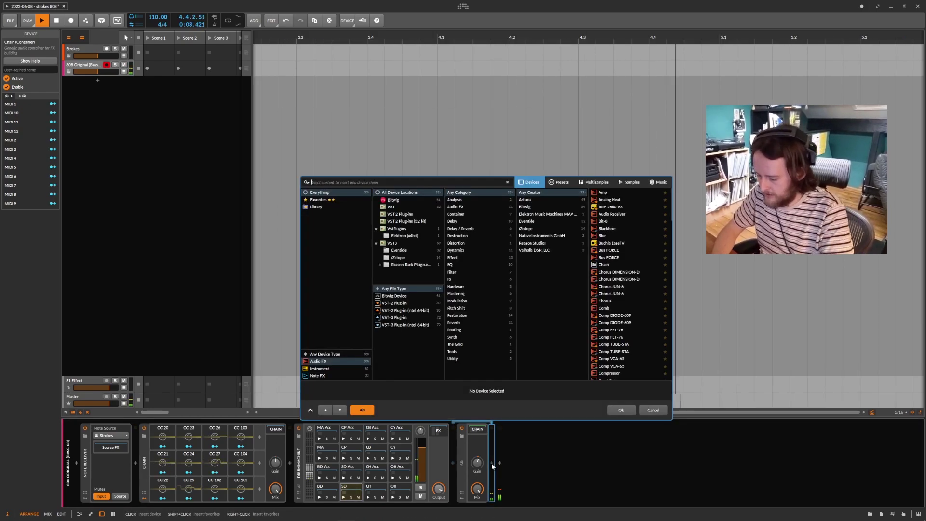
{"action": "type", "text": "filter"}
{"action": "left_click", "coordinate": [604, 235]}
{"action": "left_click", "coordinate": [621, 410]}
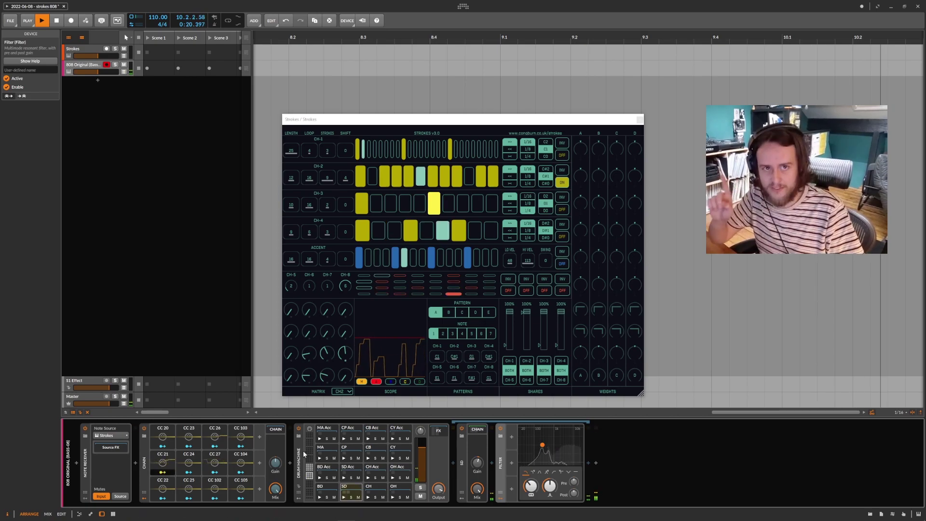
{"action": "left_click_drag", "start_coordinate": [298, 453], "coordinate": [281, 435]}
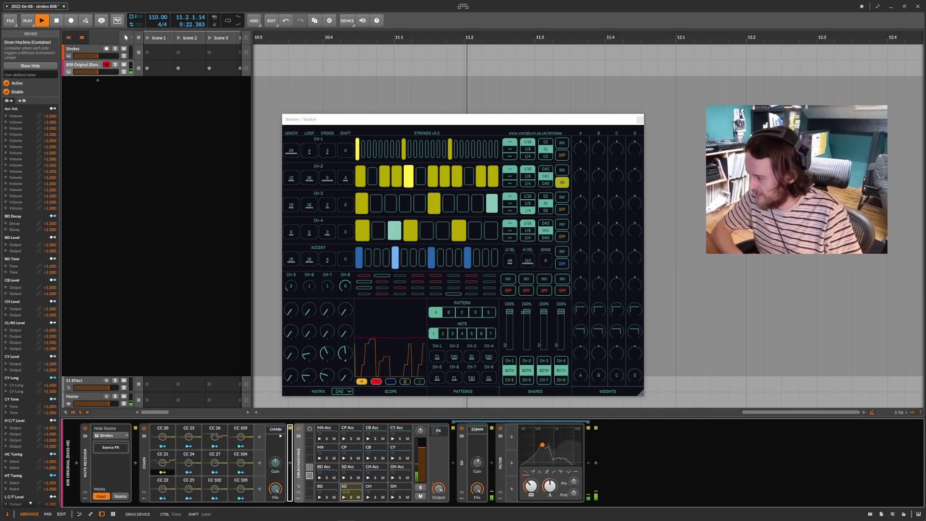
{"action": "key", "text": "Delete"}
{"action": "key", "text": "ctrl+z"}
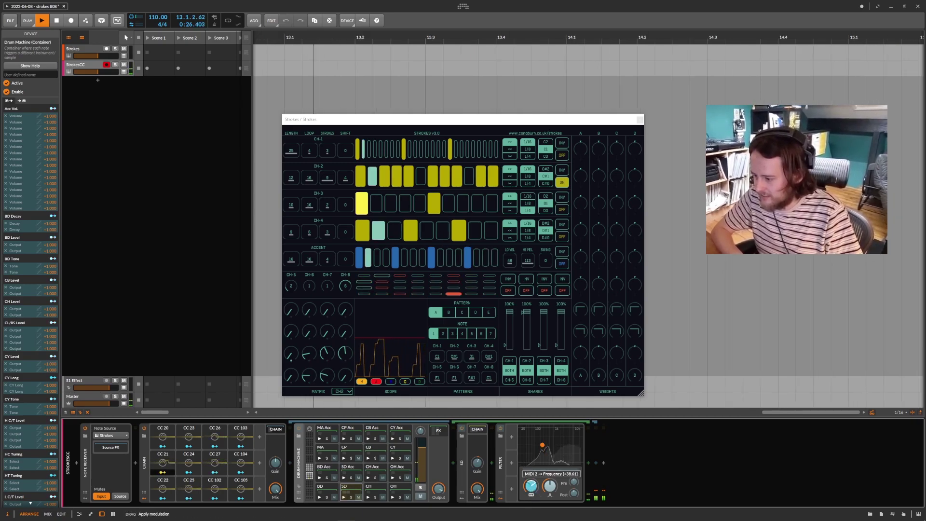
Map the CC 21 modulator to the frequency of the SD chain's Filter, with an amount of about +38.61.
{"action": "left_click", "coordinate": [168, 474]}
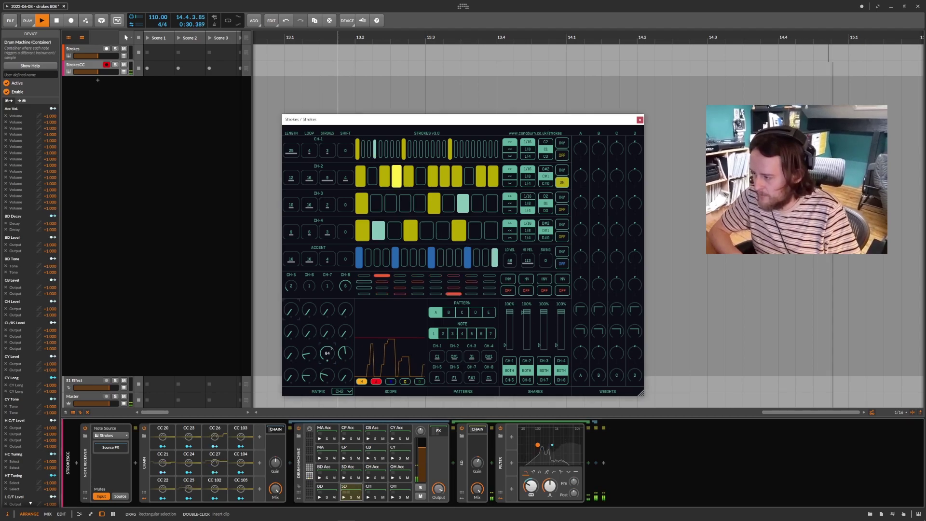
{"action": "left_click", "coordinate": [484, 429]}
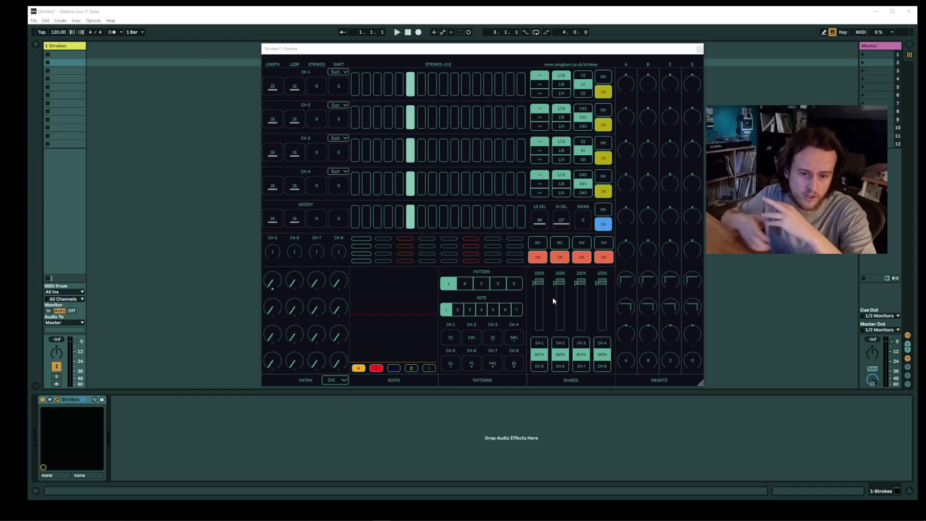
In Ableton Live, set the Strokes CH-1 strokes to 7 and the CH-2 strokes to 3, and start playback.
{"action": "left_click_drag", "start_coordinate": [315, 89], "coordinate": [316, 74]}
{"action": "left_click_drag", "start_coordinate": [319, 116], "coordinate": [317, 79]}
{"action": "left_click", "coordinate": [398, 33]}
{"action": "left_click", "coordinate": [317, 82]}
Raise several knobs in the upper two rows of the CH1 matrix to shape its modulation curve.
{"action": "mouse_move", "coordinate": [294, 282]}
{"action": "left_mouse_down"}
{"action": "mouse_move", "coordinate": [294, 258]}
{"action": "mouse_move", "coordinate": [317, 244]}
{"action": "left_mouse_up"}
{"action": "left_click_drag", "start_coordinate": [339, 282], "coordinate": [339, 255]}
{"action": "mouse_move", "coordinate": [314, 304]}
{"action": "left_mouse_down"}
{"action": "mouse_move", "coordinate": [315, 287]}
{"action": "mouse_move", "coordinate": [298, 297]}
{"action": "left_mouse_up"}
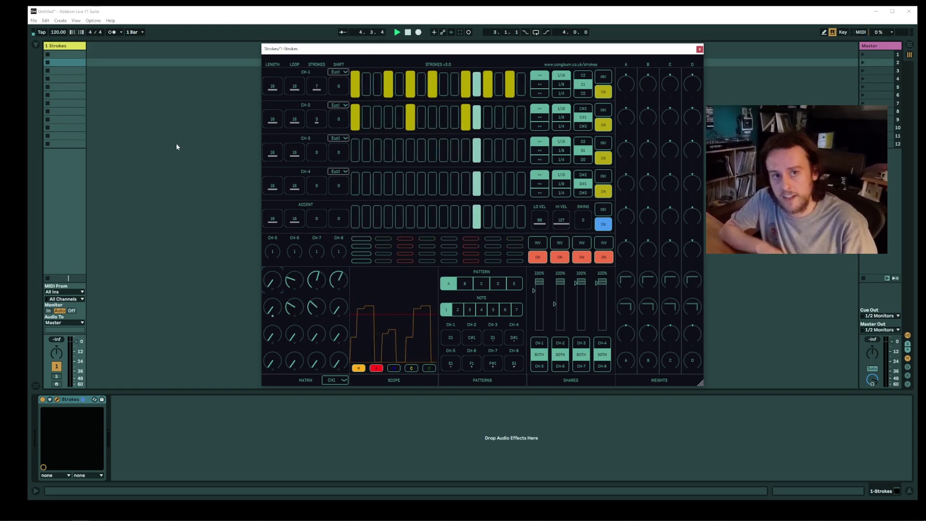
Add the Max for Live device strokes v3.3 receiver on a new MIDI track, moving the Strokes window aside and hiding the browser.
{"action": "left_click", "coordinate": [35, 45]}
{"action": "left_click", "coordinate": [57, 158]}
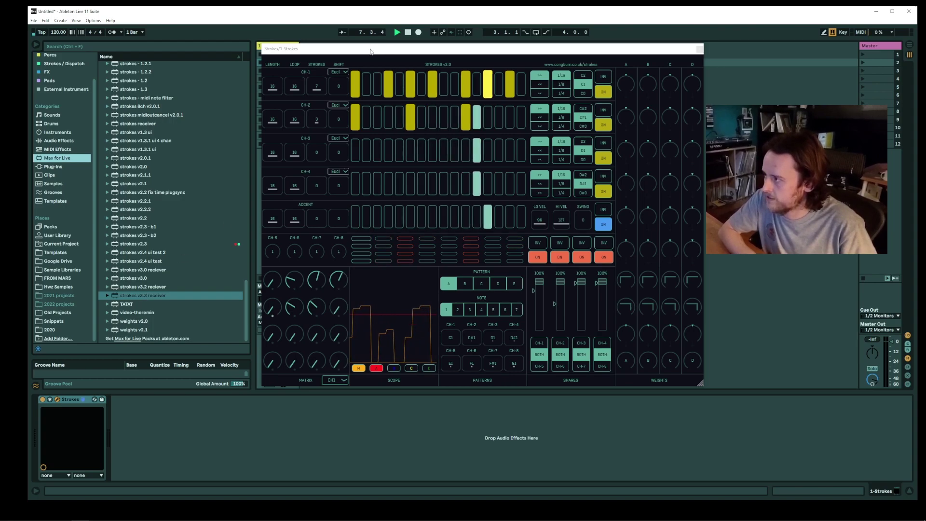
{"action": "left_click_drag", "start_coordinate": [371, 50], "coordinate": [532, 52]}
{"action": "left_click_drag", "start_coordinate": [152, 298], "coordinate": [331, 216]}
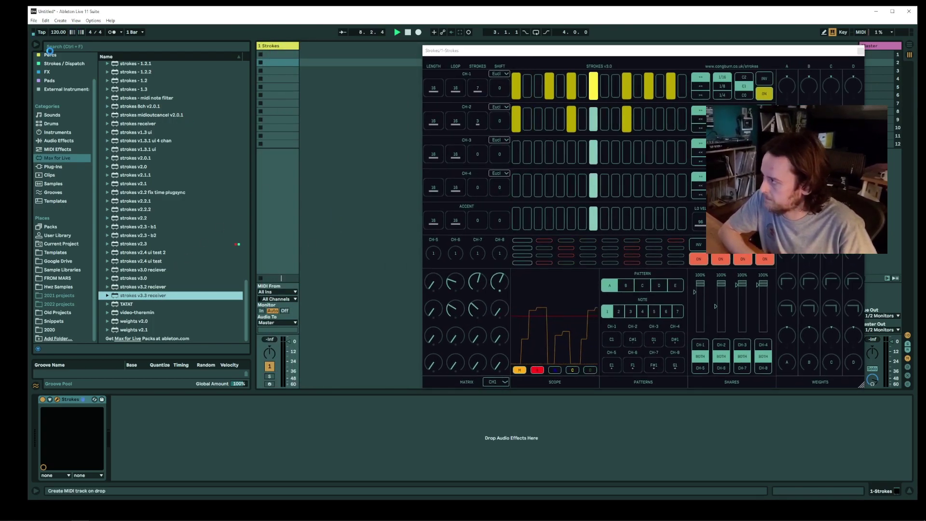
{"action": "key", "text": "ctrl+alt+b"}
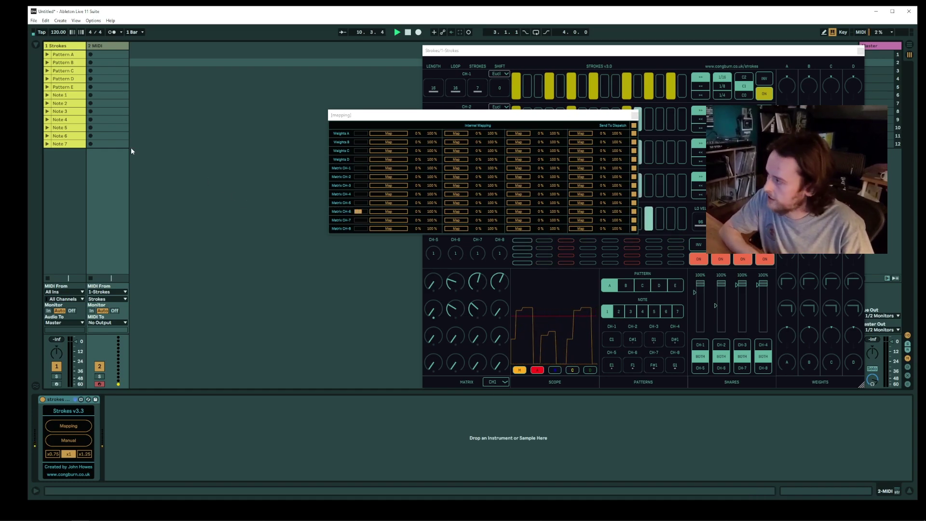
Move the mapping window clear of the Strokes window and launch the Pattern A clip on the Strokes track.
{"action": "left_click", "coordinate": [63, 54]}
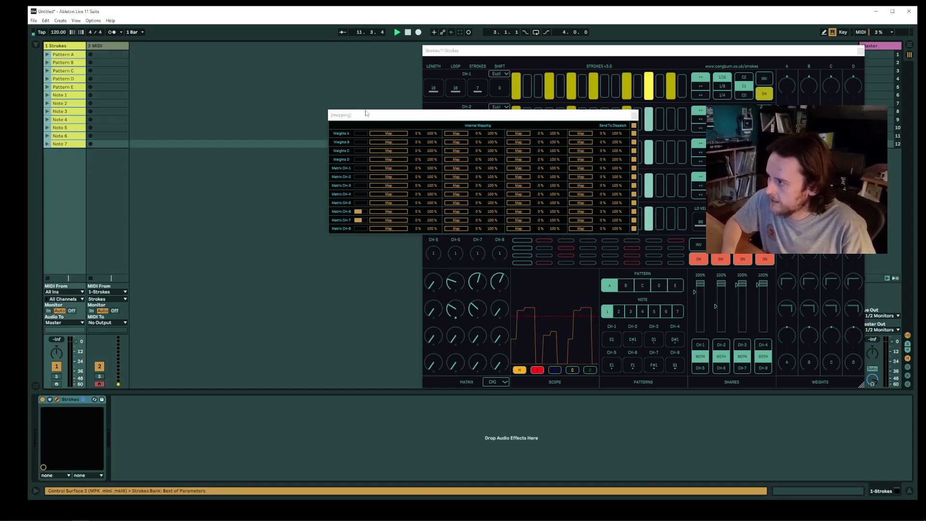
{"action": "left_click_drag", "start_coordinate": [372, 114], "coordinate": [132, 102]}
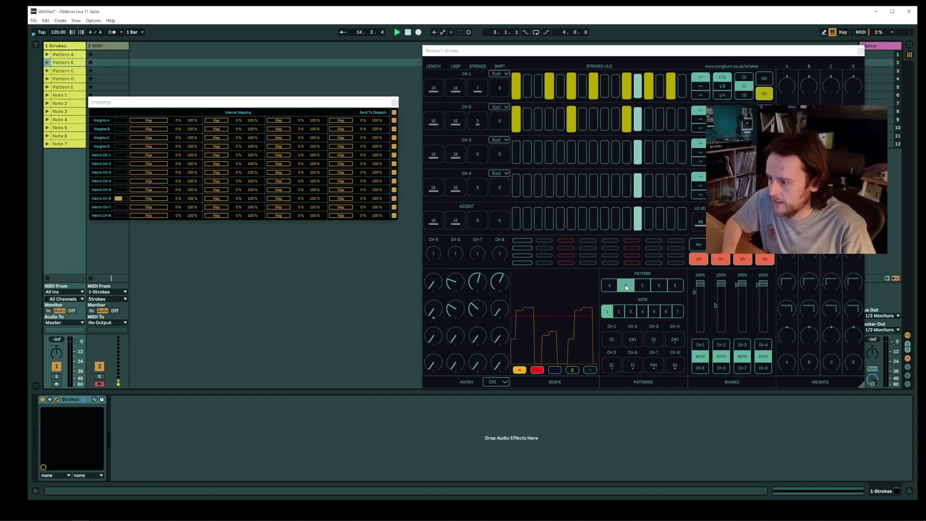
{"action": "left_click", "coordinate": [48, 54]}
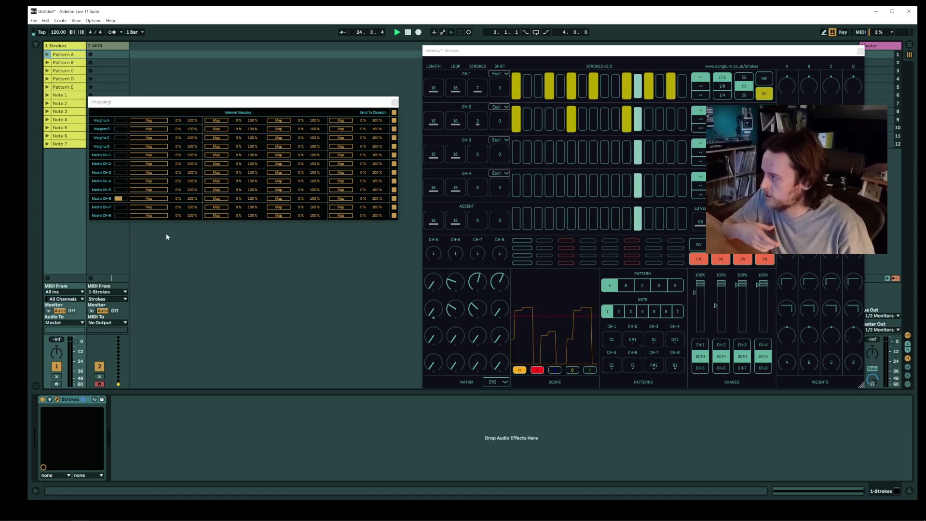
Raise the fourth knob in the matrix's first row and map Matrix CH-1 to the Strokes track's panning.
{"action": "left_click", "coordinate": [500, 281]}
{"action": "left_click", "coordinate": [150, 156]}
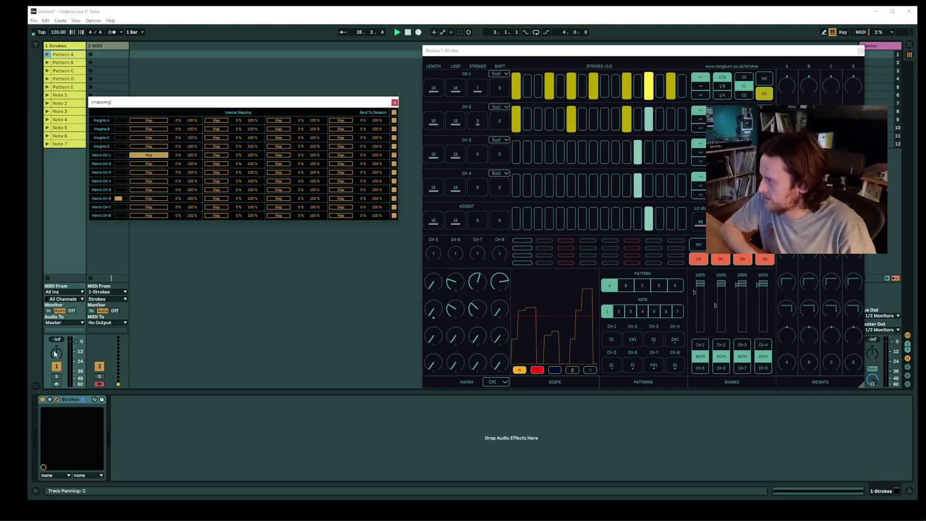
{"action": "left_click", "coordinate": [56, 354]}
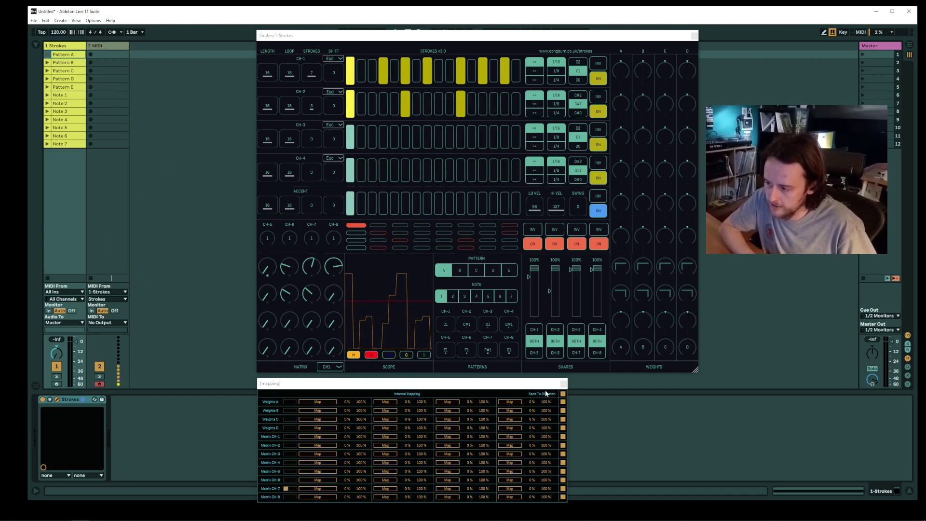
Toggle Send To Dispatch off and on for all sources, and add dispatch v1.4 on a new audio track.
{"action": "left_click", "coordinate": [563, 393]}
{"action": "left_click", "coordinate": [563, 394]}
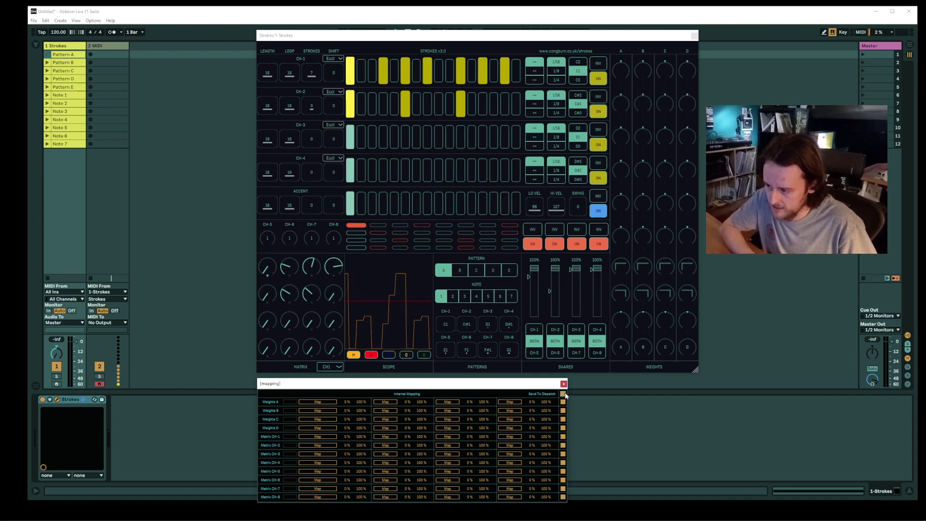
{"action": "left_click", "coordinate": [33, 44]}
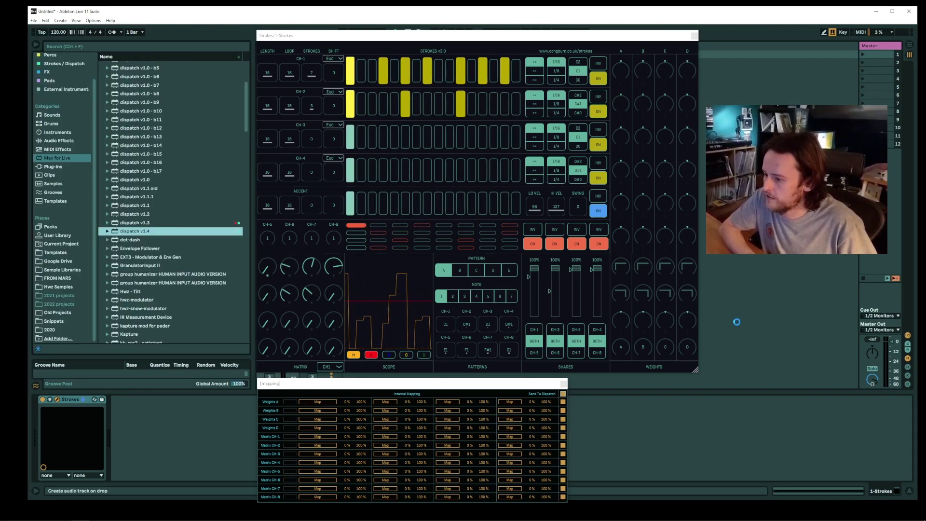
{"action": "left_click", "coordinate": [35, 45]}
Open Dispatch's matrix window, place it over the tracks and set source A to Matrix-CH1.
{"action": "left_click", "coordinate": [88, 430]}
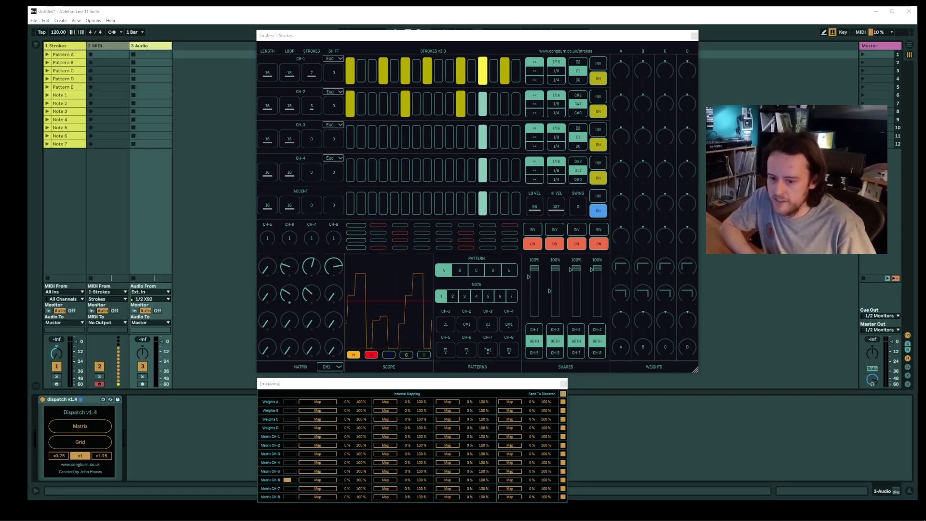
{"action": "left_click_drag", "start_coordinate": [264, 211], "coordinate": [128, 101]}
{"action": "left_click", "coordinate": [96, 115]}
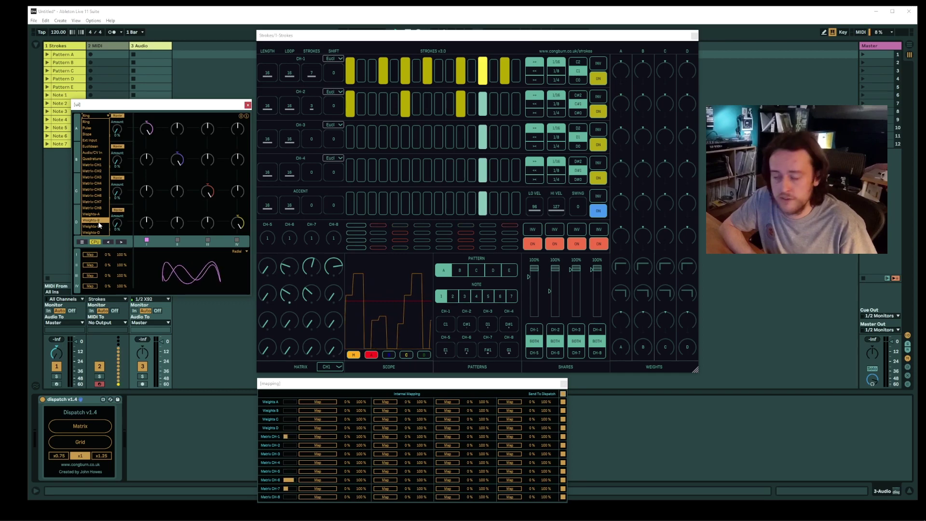
{"action": "left_click", "coordinate": [94, 165]}
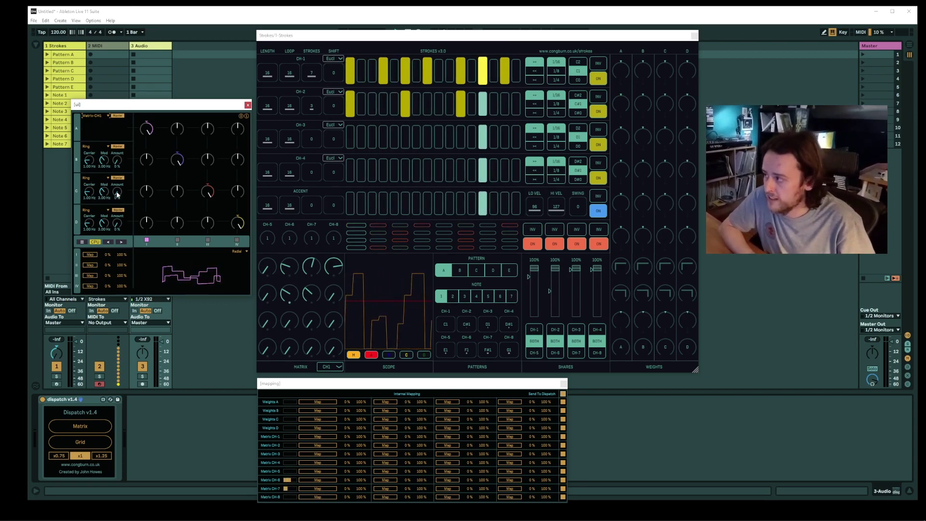
Expand Dispatch's output settings, route the first Audio/CV output to Ext. Out and view its available channels.
{"action": "left_click", "coordinate": [121, 243]}
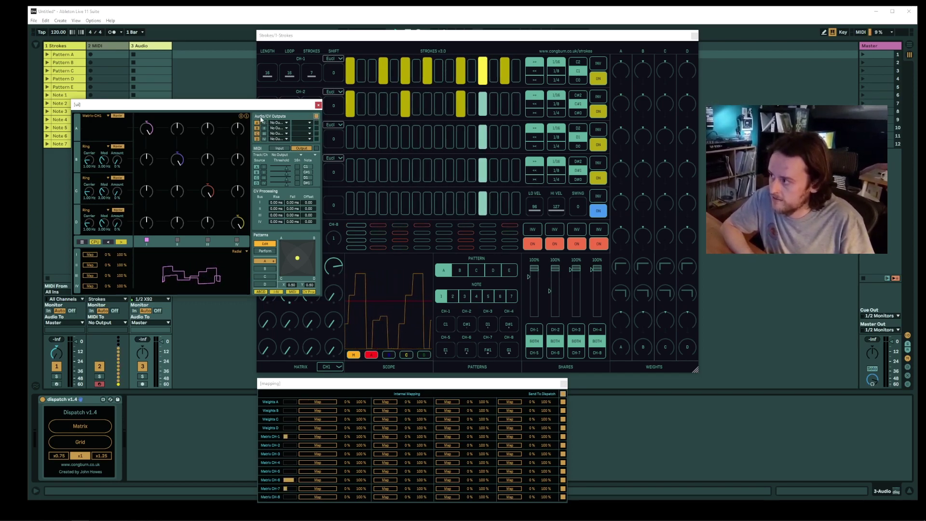
{"action": "left_click", "coordinate": [285, 124]}
{"action": "left_click", "coordinate": [285, 127]}
{"action": "left_click", "coordinate": [296, 124]}
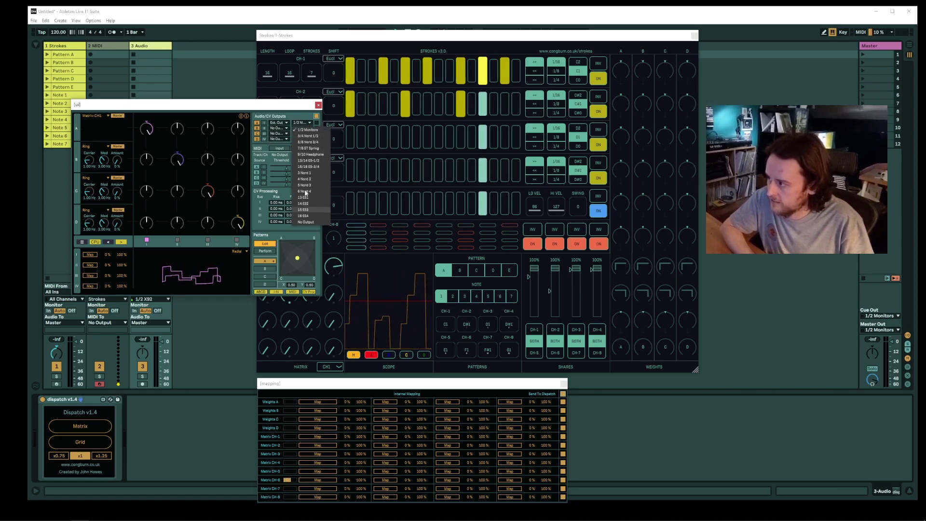
{"action": "left_click", "coordinate": [193, 173]}
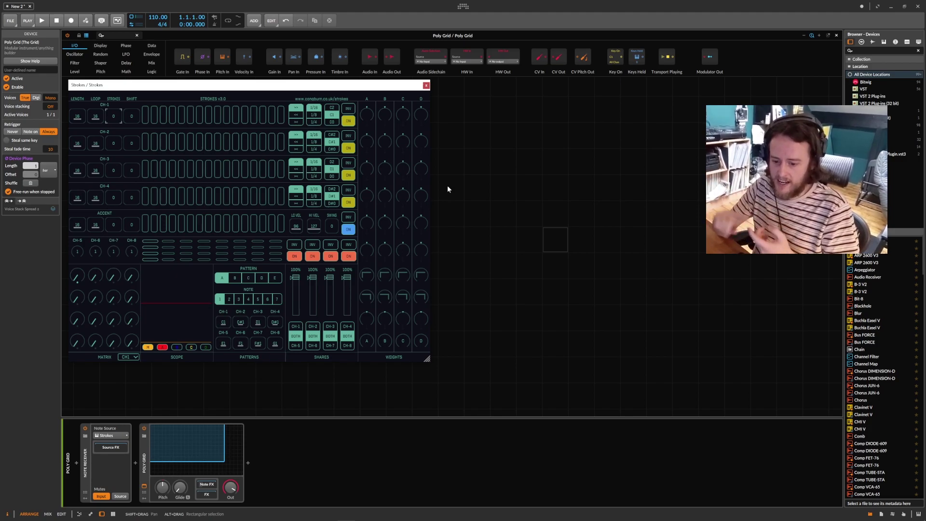
In Bitwig Studio, insert the StrokesCC preset by Cong Burn between the Note Receiver and the Poly Grid.
{"action": "left_click", "coordinate": [135, 463]}
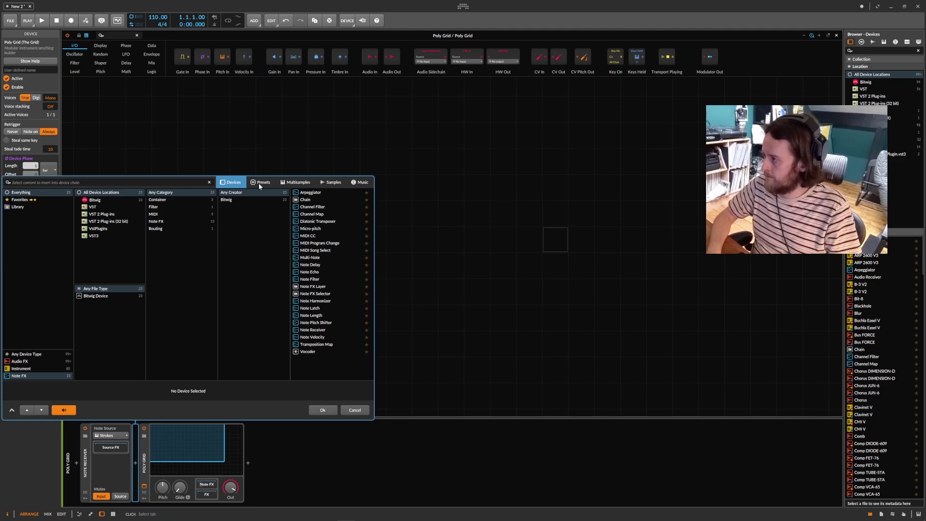
{"action": "left_click", "coordinate": [260, 183]}
{"action": "left_click", "coordinate": [38, 355]}
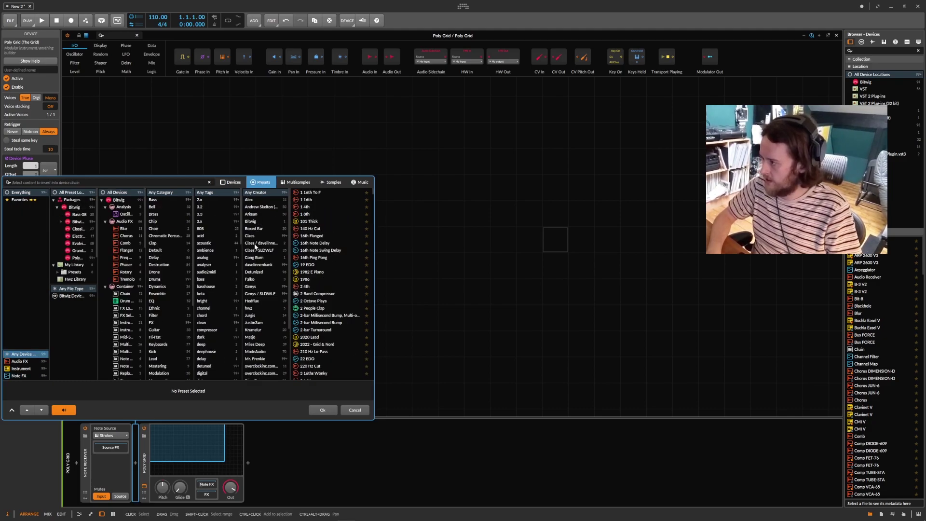
{"action": "left_click", "coordinate": [268, 258]}
{"action": "left_click", "coordinate": [309, 193]}
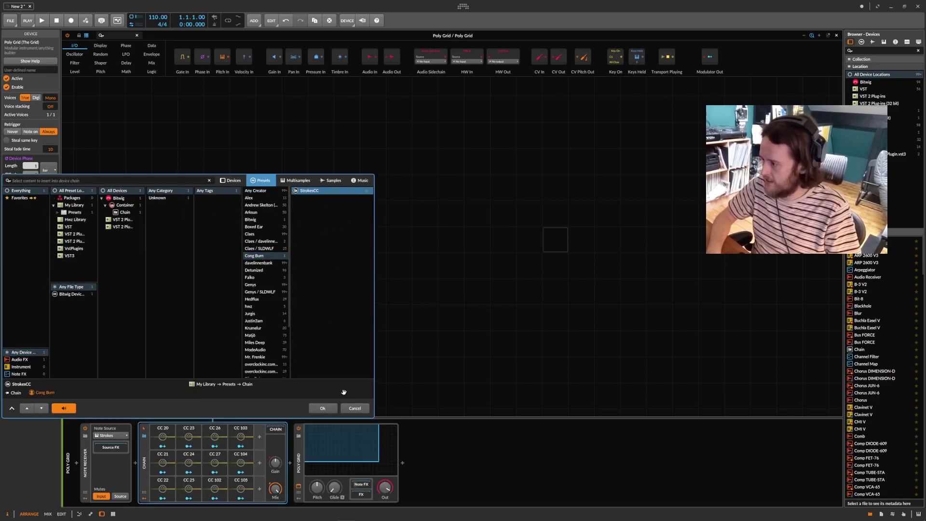
{"action": "left_click", "coordinate": [324, 410]}
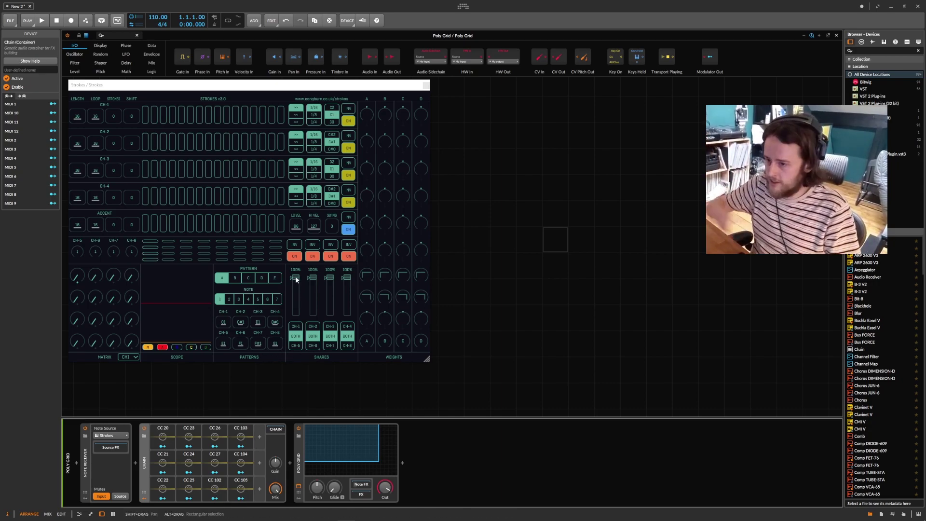
Set the Strokes CH-1 strokes to 3 and start playback.
{"action": "left_click_drag", "start_coordinate": [113, 116], "coordinate": [114, 99]}
{"action": "left_click", "coordinate": [42, 20]}
{"action": "left_click", "coordinate": [555, 186]}
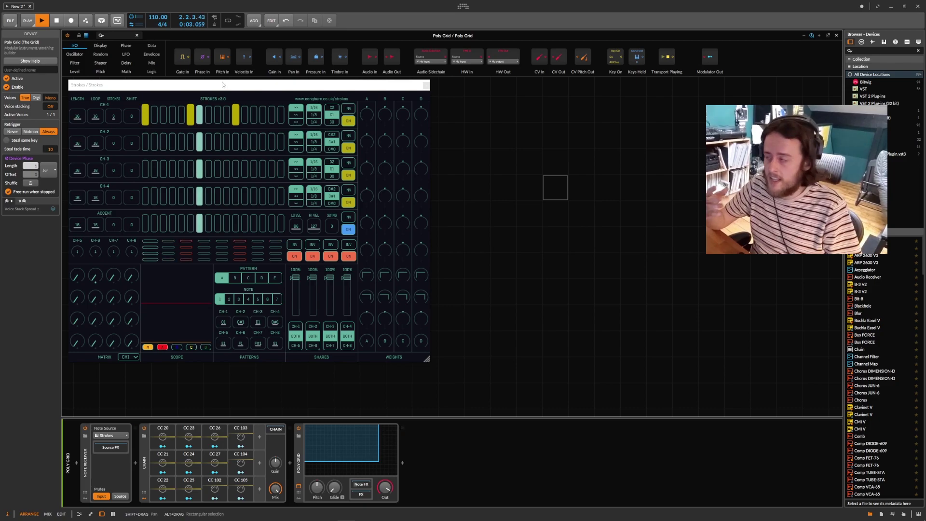
Find the Key On module, place it in the Poly Grid beside the Strokes window and clear the module search.
{"action": "left_click", "coordinate": [107, 35]}
{"action": "type", "text": "key"}
{"action": "left_click_drag", "start_coordinate": [88, 59], "coordinate": [457, 173]}
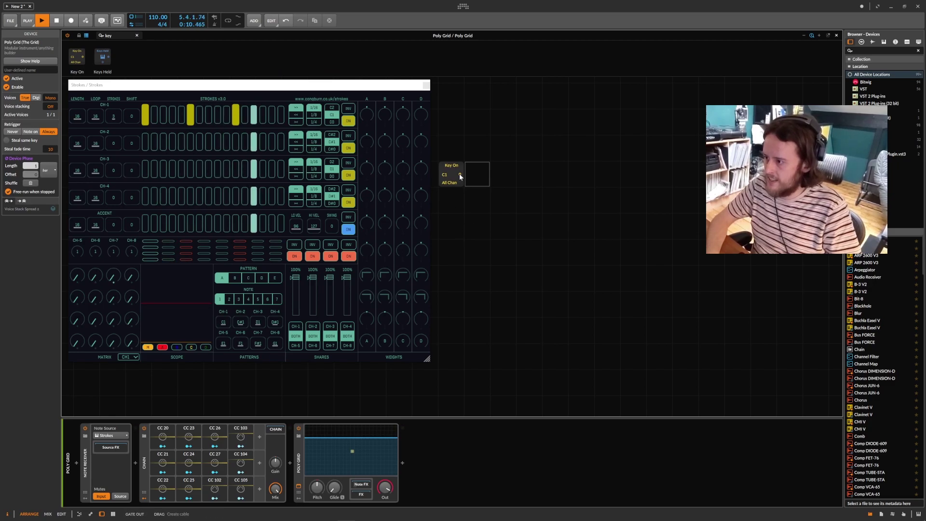
{"action": "left_click", "coordinate": [136, 36]}
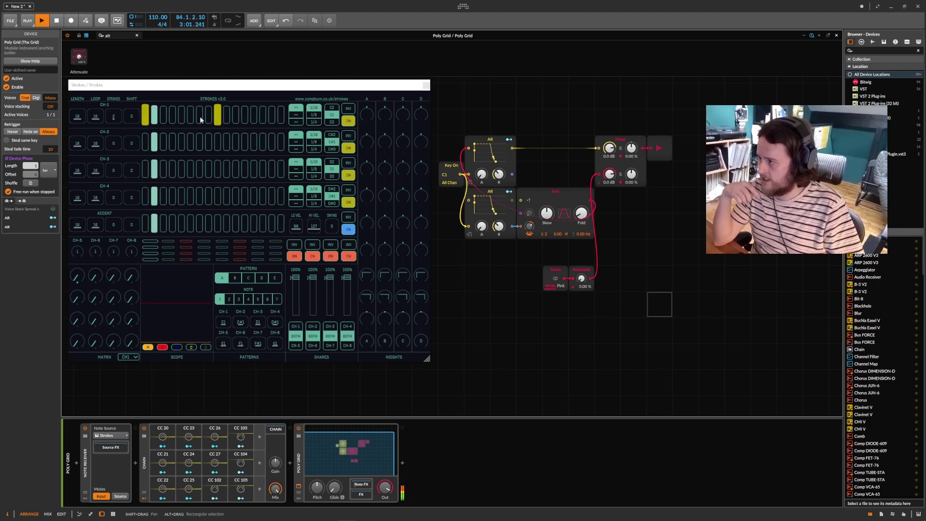
Review the settings of both AR envelopes and turn the noise Attenuate module down to 0.00 %.
{"action": "left_click", "coordinate": [494, 211]}
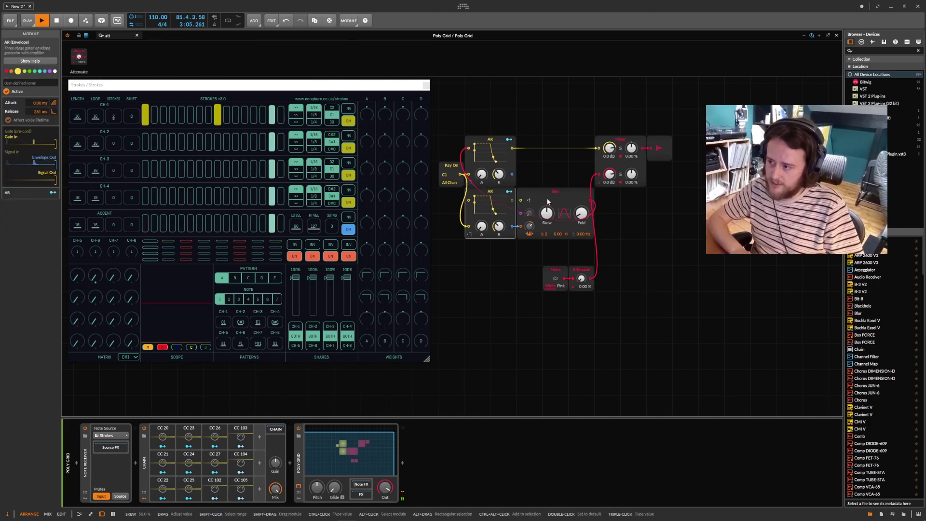
{"action": "left_click", "coordinate": [497, 177]}
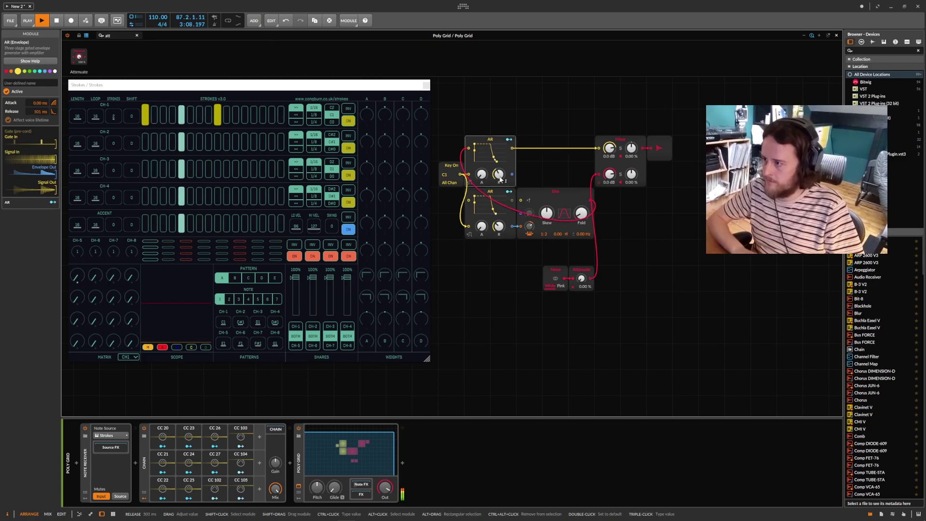
{"action": "left_click", "coordinate": [686, 305]}
{"action": "left_click_drag", "start_coordinate": [581, 279], "coordinate": [581, 338]}
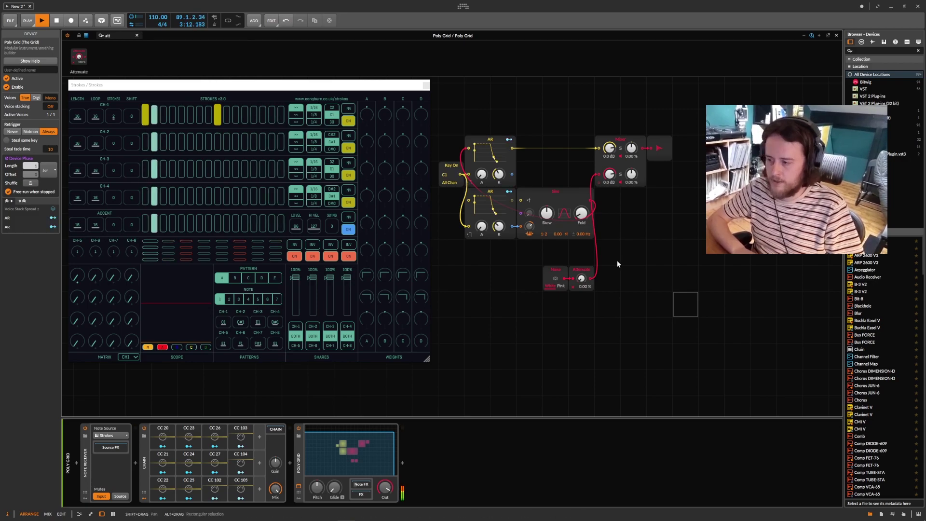
{"action": "left_click", "coordinate": [632, 280]}
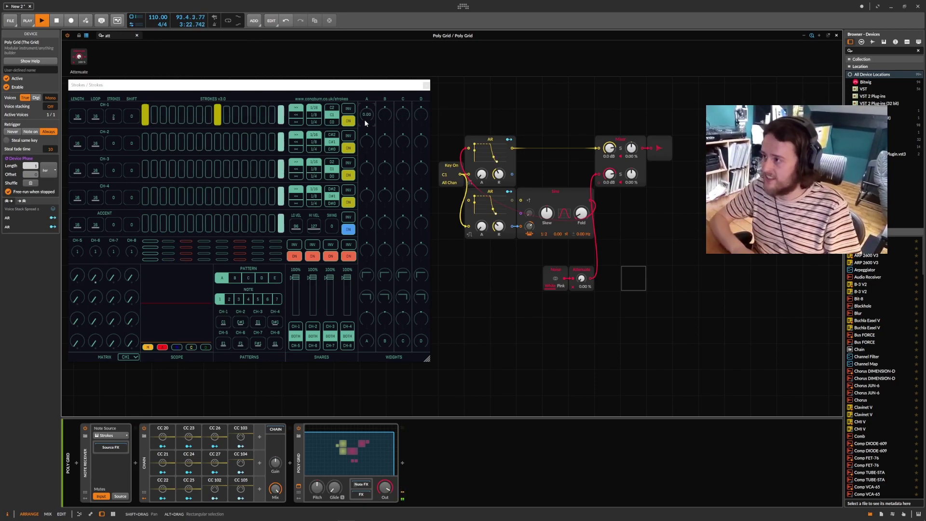
Try the CH-1 weight in column A up and down, and set the knob just above that column's A control to 1.00.
{"action": "left_click_drag", "start_coordinate": [364, 120], "coordinate": [364, 84]}
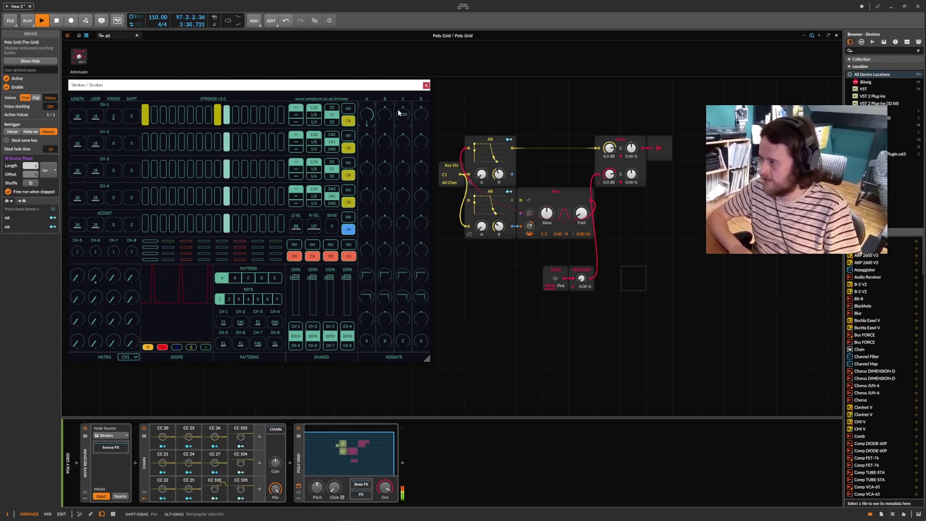
{"action": "left_click_drag", "start_coordinate": [367, 116], "coordinate": [367, 213]}
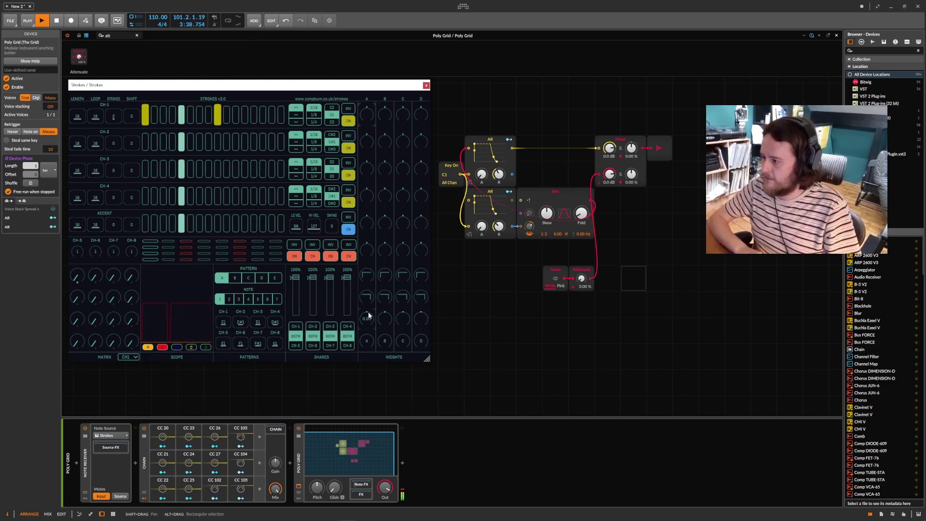
{"action": "mouse_move", "coordinate": [366, 320]}
{"action": "left_mouse_down"}
{"action": "mouse_move", "coordinate": [367, 365]}
{"action": "mouse_move", "coordinate": [367, 273]}
{"action": "left_mouse_up"}
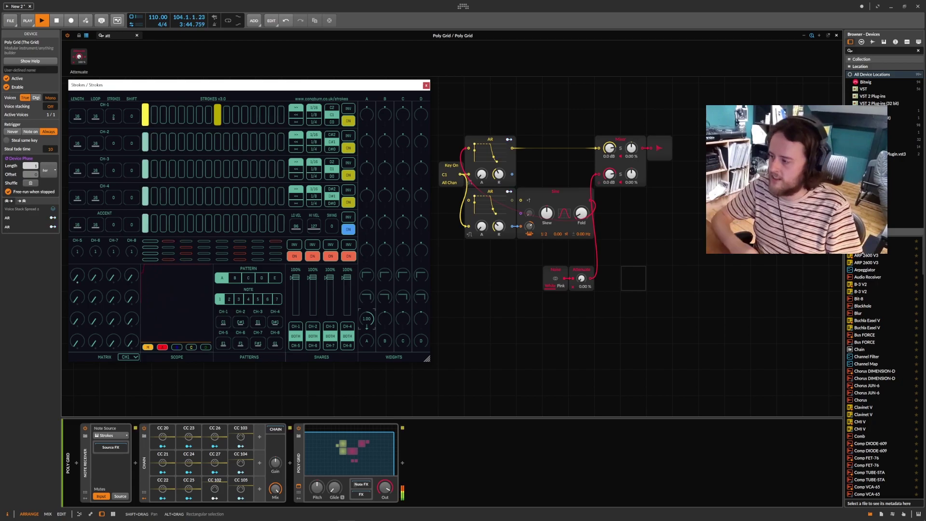
Adjust the knob just above column A's A control and sweep the CH-1 weight in column A.
{"action": "left_click_drag", "start_coordinate": [367, 319], "coordinate": [366, 374]}
{"action": "left_click_drag", "start_coordinate": [367, 117], "coordinate": [367, 106]}
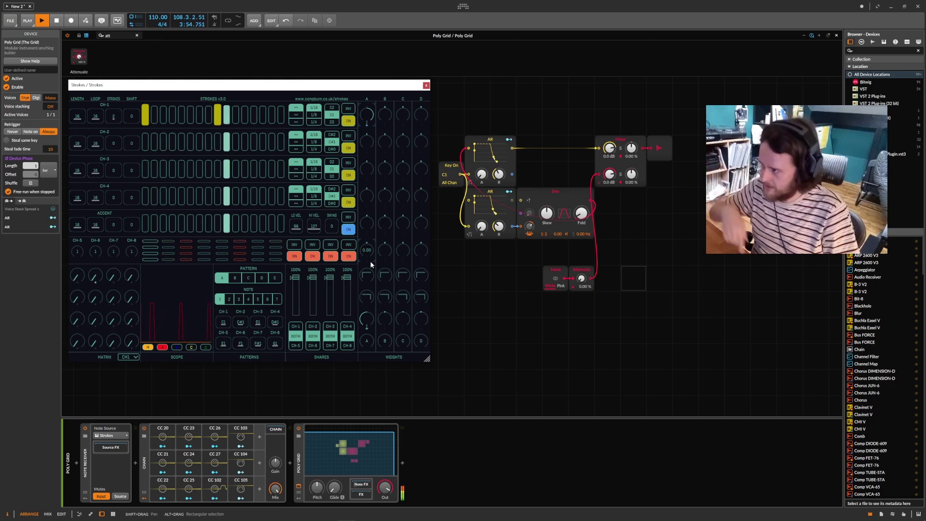
{"action": "left_click_drag", "start_coordinate": [367, 114], "coordinate": [367, 116]}
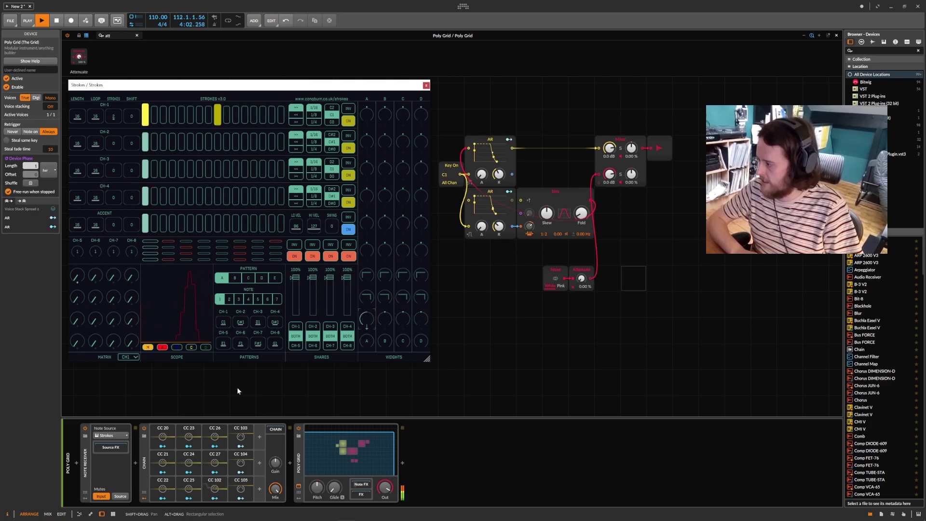
Move the Poly Grid into the Chain device and map the CC 102 modulator to the noise Attenuate level at +0.400.
{"action": "left_click", "coordinate": [214, 499]}
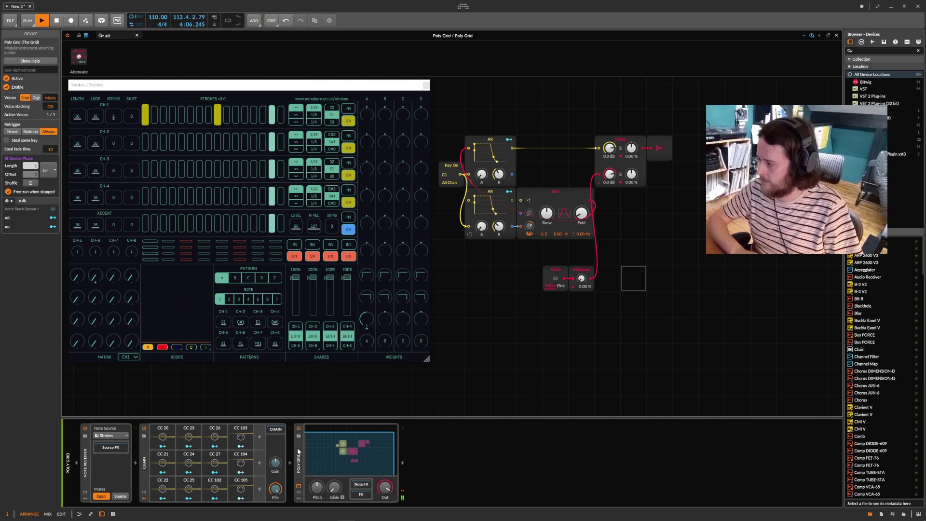
{"action": "left_click_drag", "start_coordinate": [299, 450], "coordinate": [275, 429]}
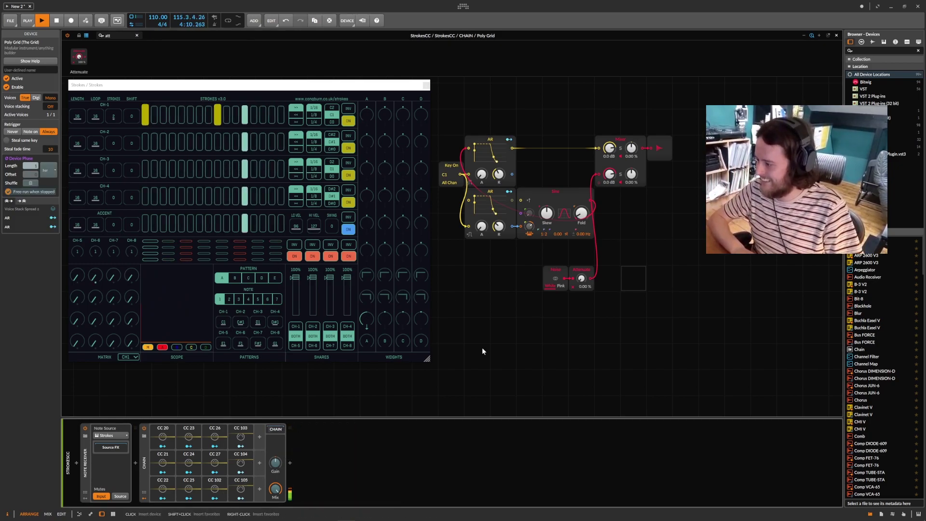
{"action": "left_click", "coordinate": [221, 497]}
{"action": "left_click", "coordinate": [214, 498]}
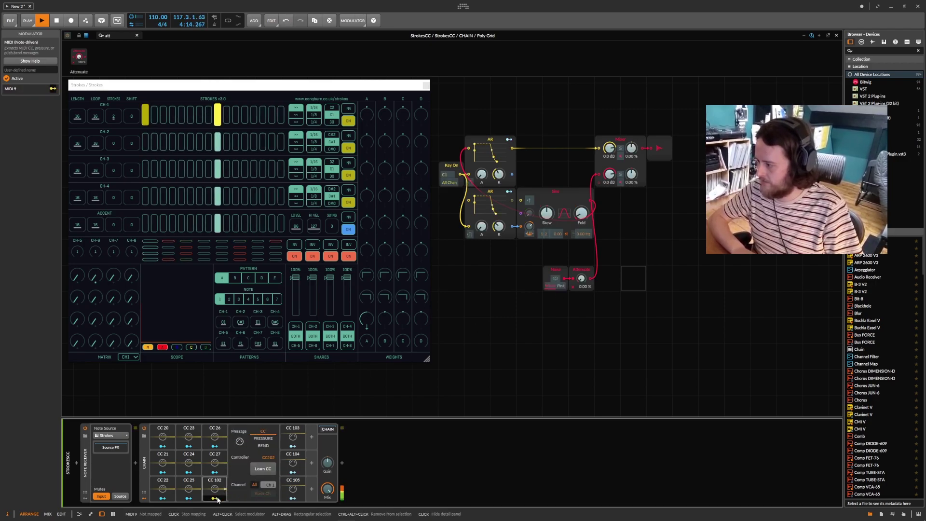
{"action": "mouse_move", "coordinate": [586, 277]}
{"action": "left_mouse_down"}
{"action": "mouse_move", "coordinate": [586, 251]}
{"action": "mouse_move", "coordinate": [583, 284]}
{"action": "left_mouse_up"}
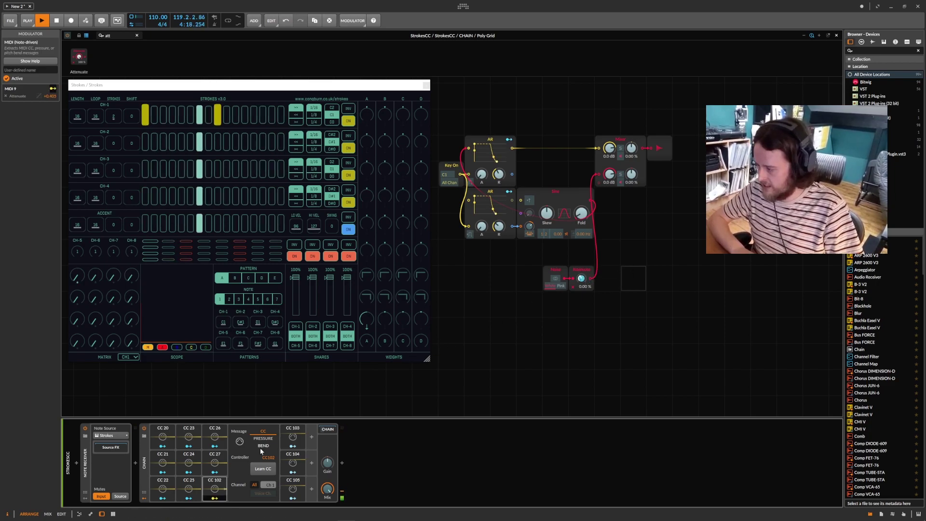
Shape column A's response with the knobs above its A control, resetting the upper one, and vary the CH-1 weight in that column.
{"action": "left_click", "coordinate": [367, 320]}
{"action": "mouse_move", "coordinate": [367, 326]}
{"action": "left_mouse_down"}
{"action": "mouse_move", "coordinate": [367, 265]}
{"action": "mouse_move", "coordinate": [367, 321]}
{"action": "left_mouse_up"}
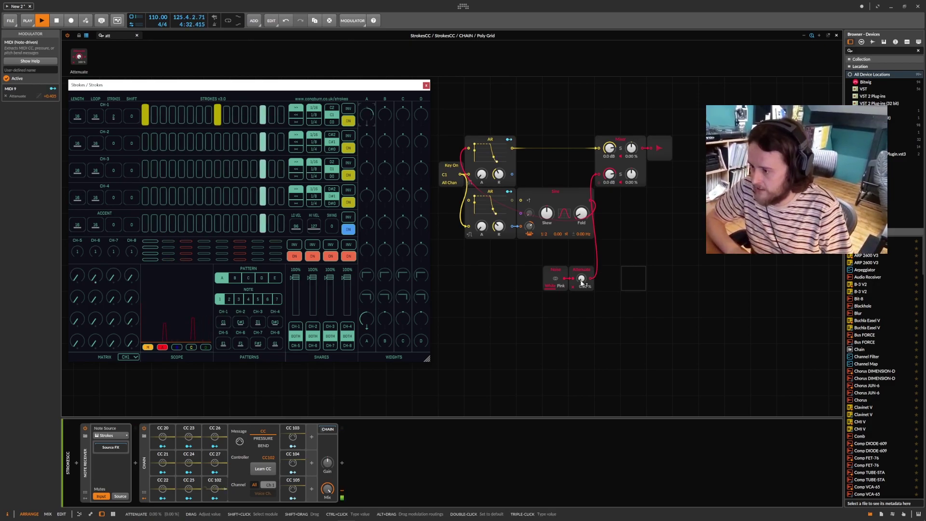
{"action": "double_click", "coordinate": [367, 300]}
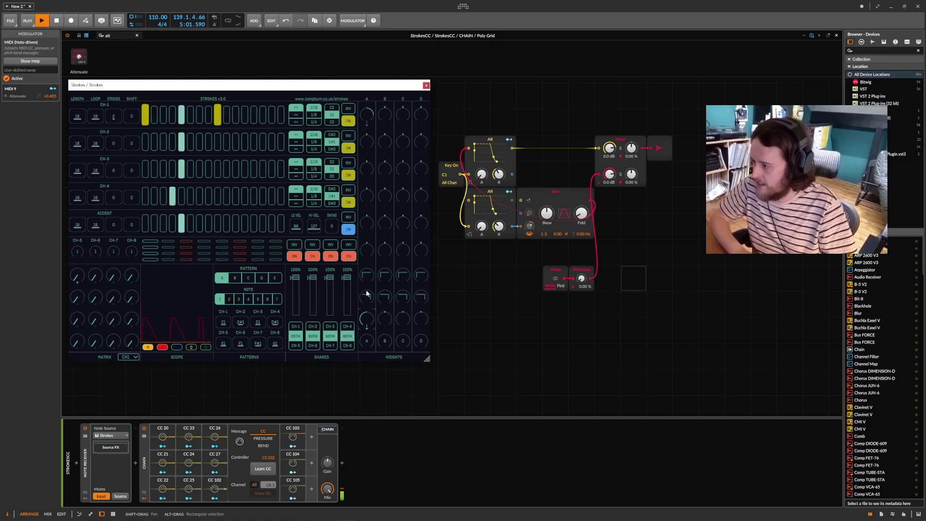
{"action": "left_click_drag", "start_coordinate": [368, 114], "coordinate": [367, 140]}
{"action": "double_click", "coordinate": [367, 116]}
{"action": "left_click_drag", "start_coordinate": [368, 325], "coordinate": [368, 309]}
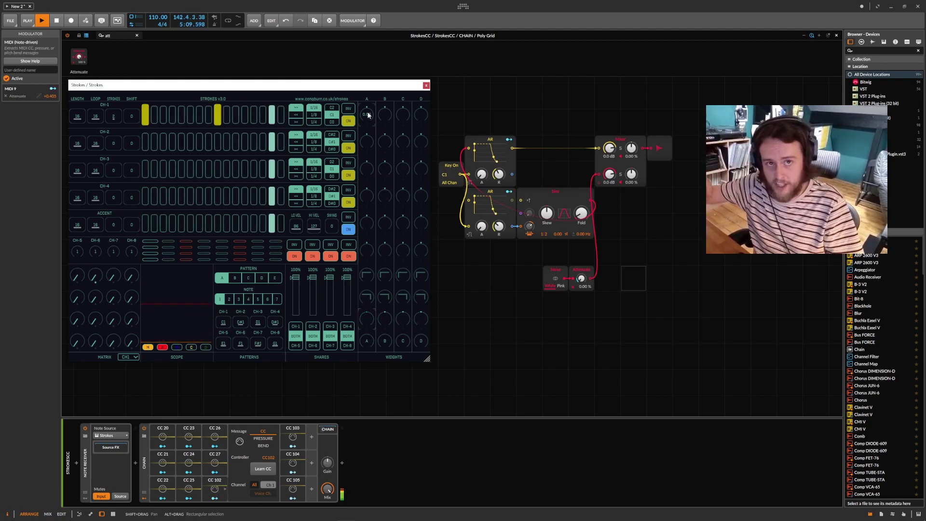
{"action": "left_click_drag", "start_coordinate": [367, 114], "coordinate": [368, 127]}
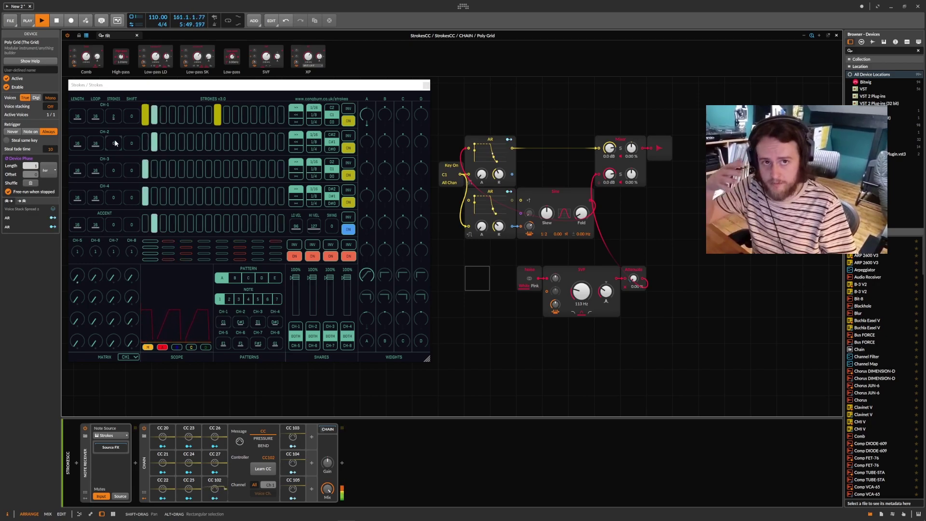
Set the CH-2 strokes to 5 and raise the CH-2 weight in column B.
{"action": "left_click_drag", "start_coordinate": [110, 144], "coordinate": [110, 118]}
{"action": "left_click_drag", "start_coordinate": [384, 140], "coordinate": [384, 106]}
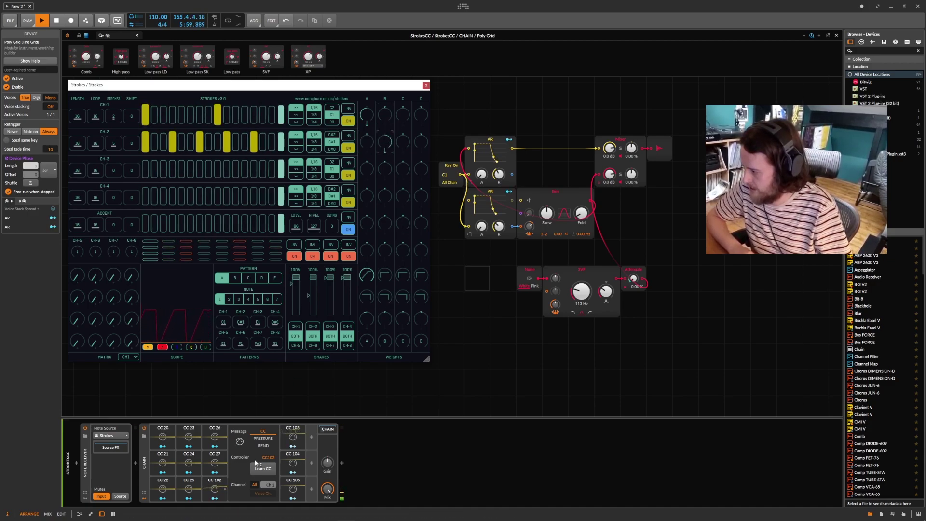
Map the CC 103 modulator to the SVF filter's cutoff frequency and vary the CH-1 weight in column B.
{"action": "left_click_drag", "start_coordinate": [292, 447], "coordinate": [581, 288]}
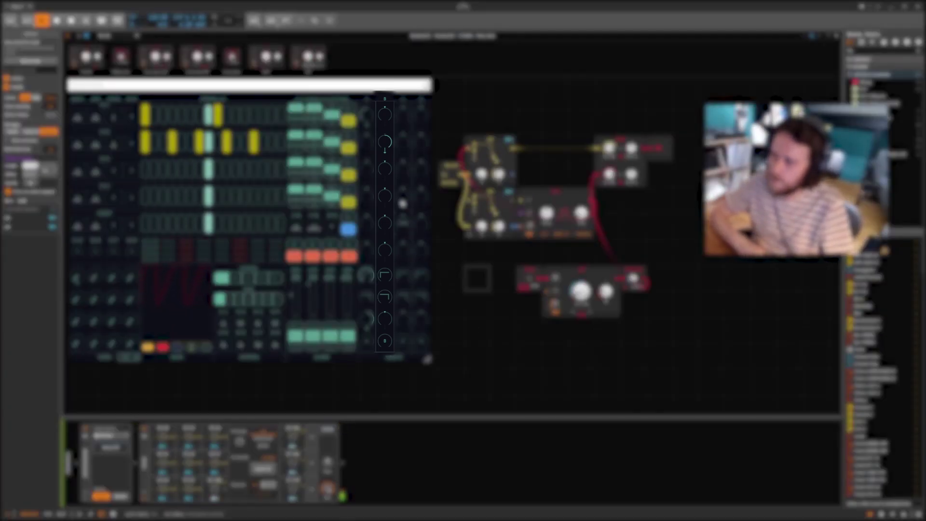
{"action": "mouse_move", "coordinate": [386, 118]}
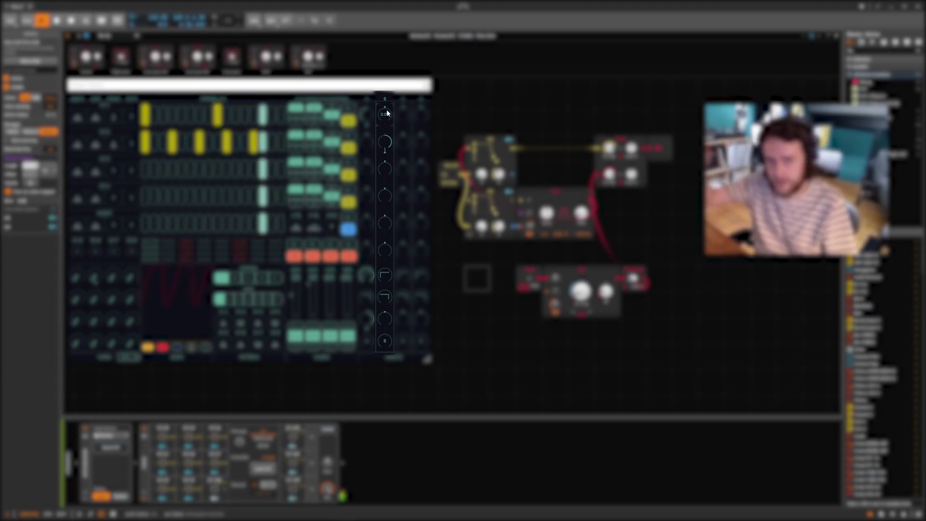
{"action": "left_click_drag", "start_coordinate": [387, 113], "coordinate": [387, 132]}
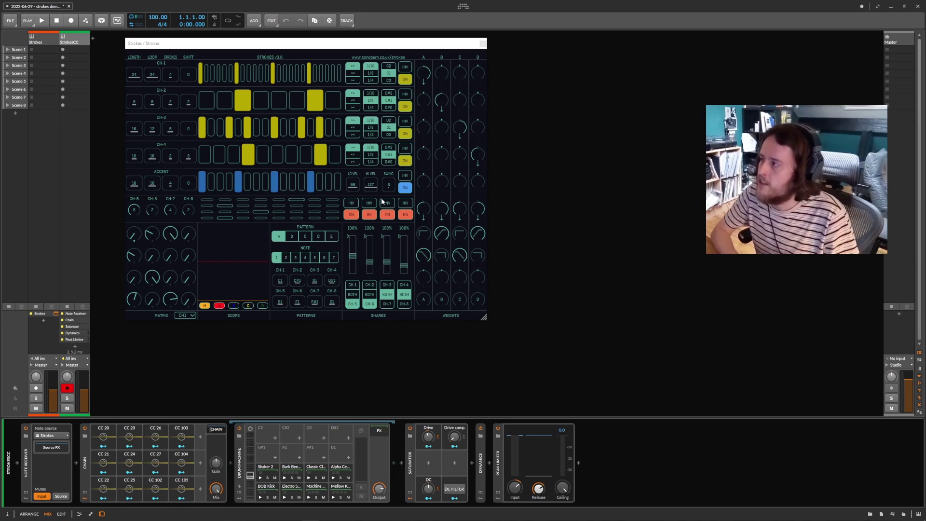
Start playback of the demo project, switch Strokes to pattern B and change its matrix knobs.
{"action": "left_click", "coordinate": [57, 21]}
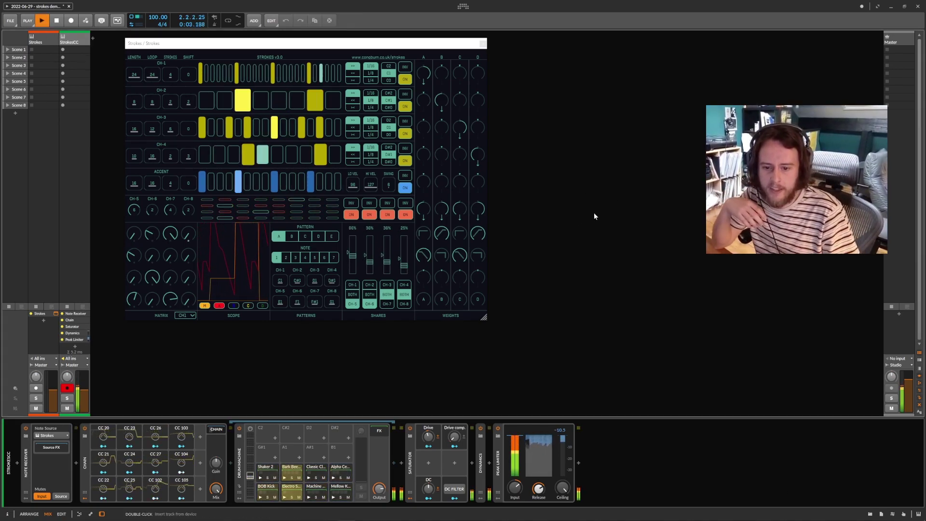
{"action": "mouse_move", "coordinate": [468, 181]}
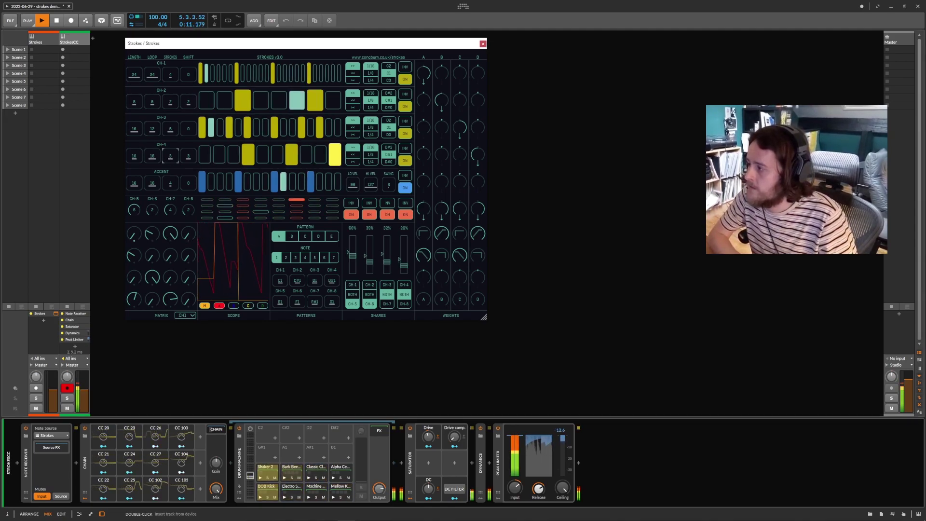
{"action": "left_click", "coordinate": [292, 236]}
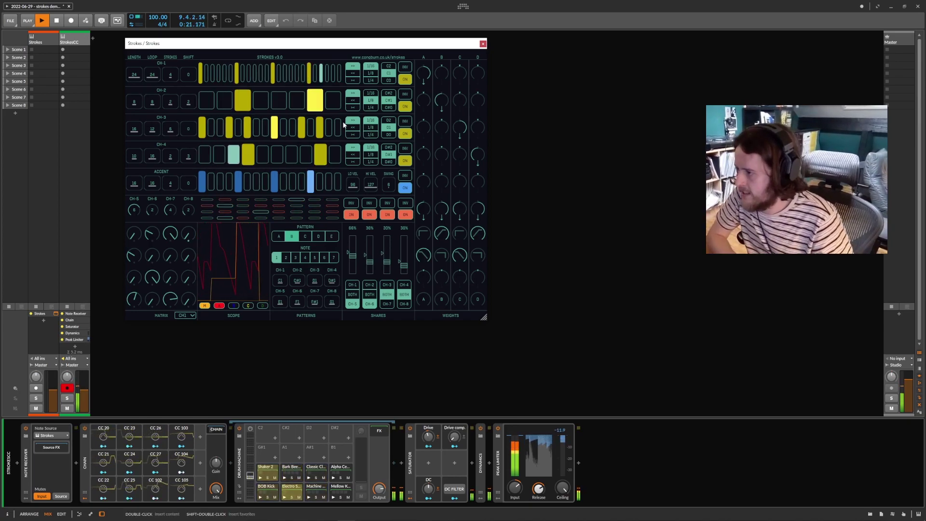
{"action": "left_click_drag", "start_coordinate": [135, 236], "coordinate": [163, 258]}
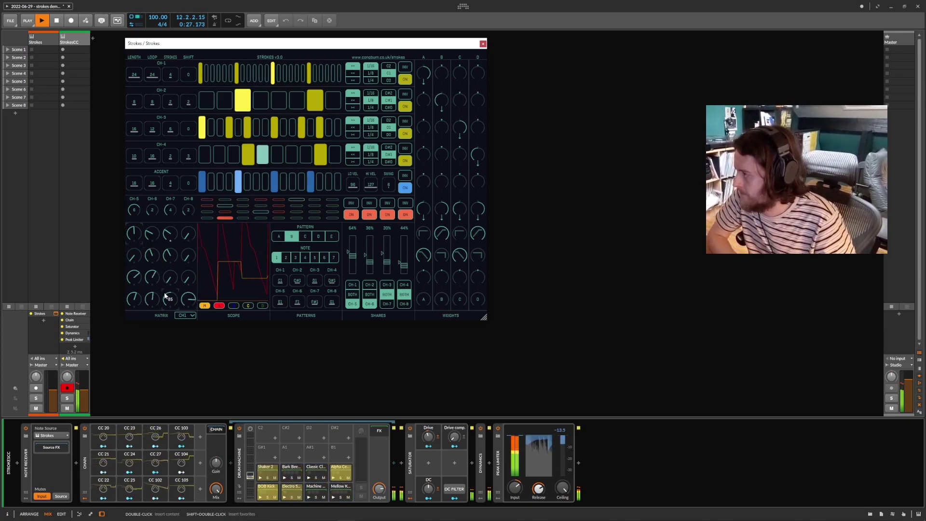
Set pattern B's strokes to 3 on CH-1, 0 on CH-2, 3 on CH-3 and 0 on CH-4, and return to pattern A.
{"action": "left_click_drag", "start_coordinate": [176, 152], "coordinate": [176, 159]}
{"action": "left_click_drag", "start_coordinate": [173, 126], "coordinate": [173, 136]}
{"action": "left_click_drag", "start_coordinate": [171, 100], "coordinate": [175, 107]}
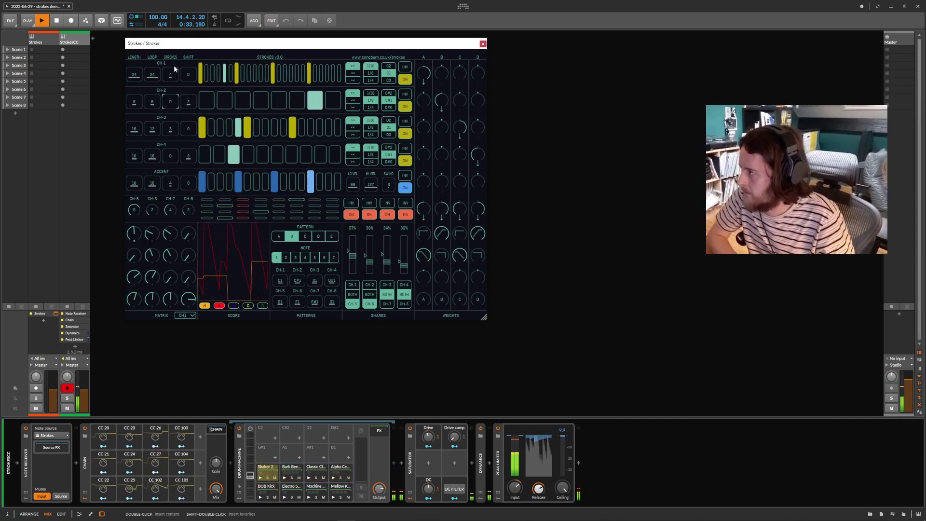
{"action": "left_click_drag", "start_coordinate": [175, 66], "coordinate": [176, 72]}
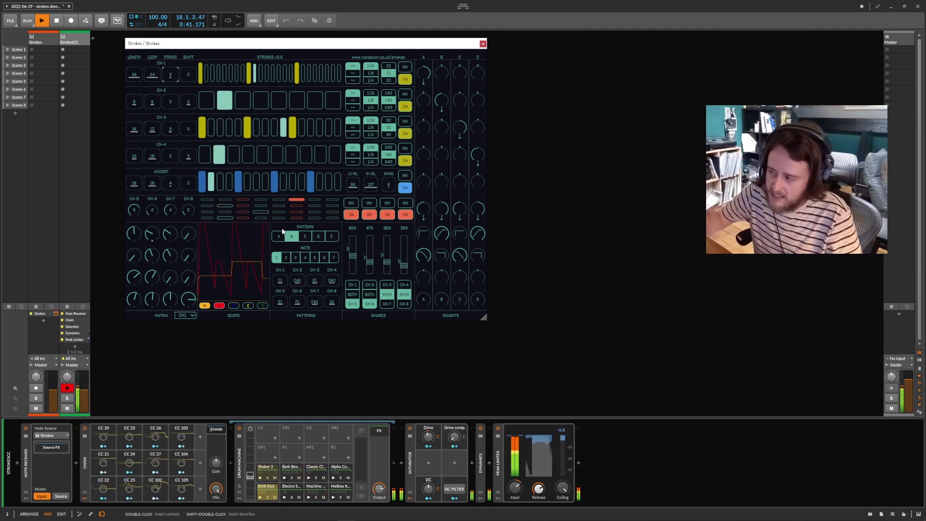
{"action": "left_click", "coordinate": [280, 237]}
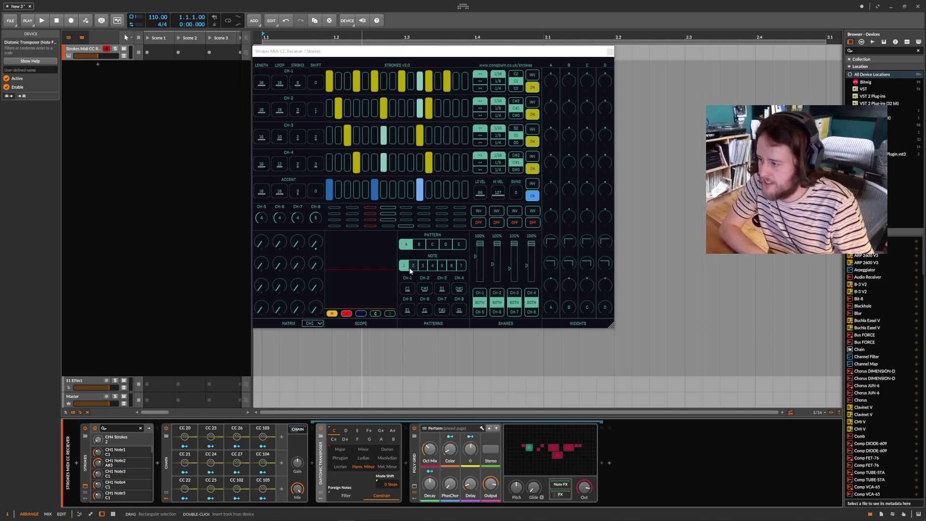
With playback running, select note set 2, change its CH-1 note and return to note set 1.
{"action": "left_click_drag", "start_coordinate": [408, 289], "coordinate": [408, 280]}
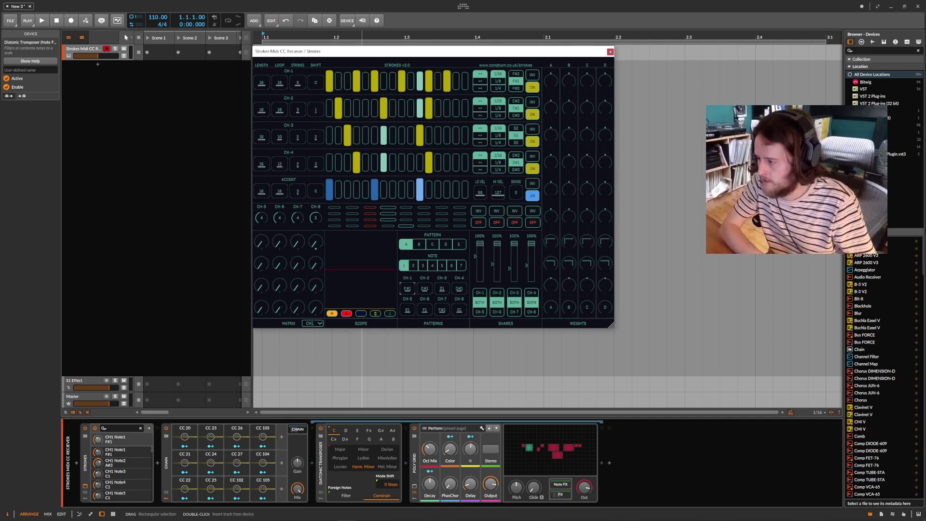
{"action": "left_click", "coordinate": [40, 21]}
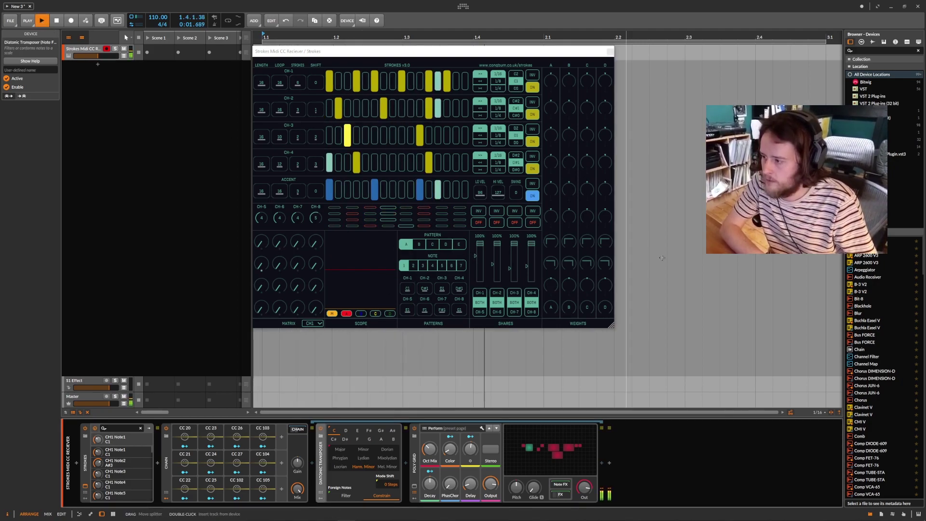
{"action": "left_click", "coordinate": [418, 267]}
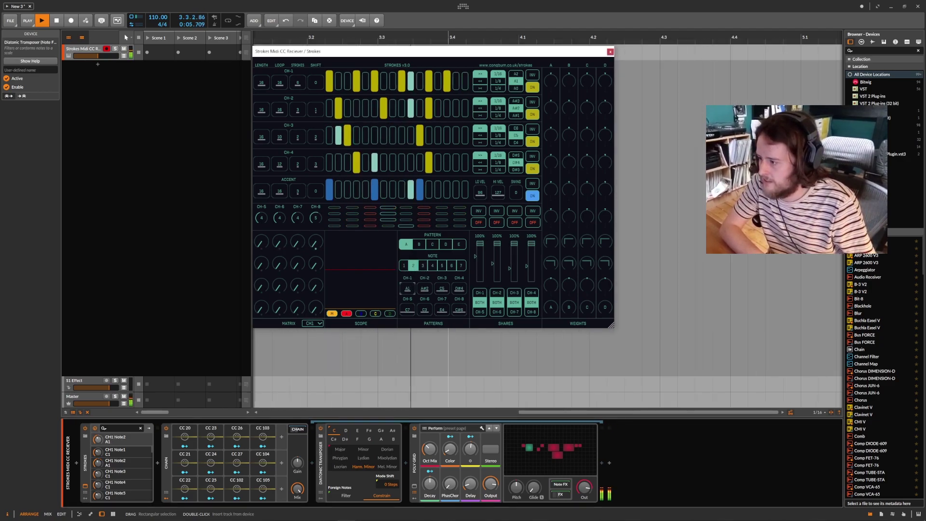
{"action": "mouse_move", "coordinate": [407, 289]}
{"action": "left_mouse_down"}
{"action": "mouse_move", "coordinate": [459, 316]}
{"action": "mouse_move", "coordinate": [459, 304]}
{"action": "mouse_move", "coordinate": [408, 301]}
{"action": "left_mouse_up"}
{"action": "left_click", "coordinate": [405, 265]}
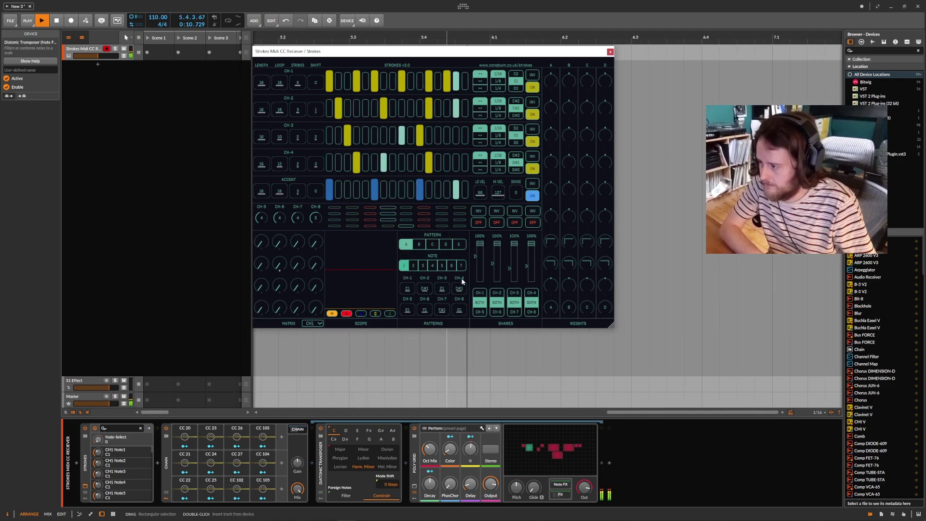
Select note set 3, set its CH-4 note to C7 and go back to note set 1.
{"action": "left_click", "coordinate": [423, 266]}
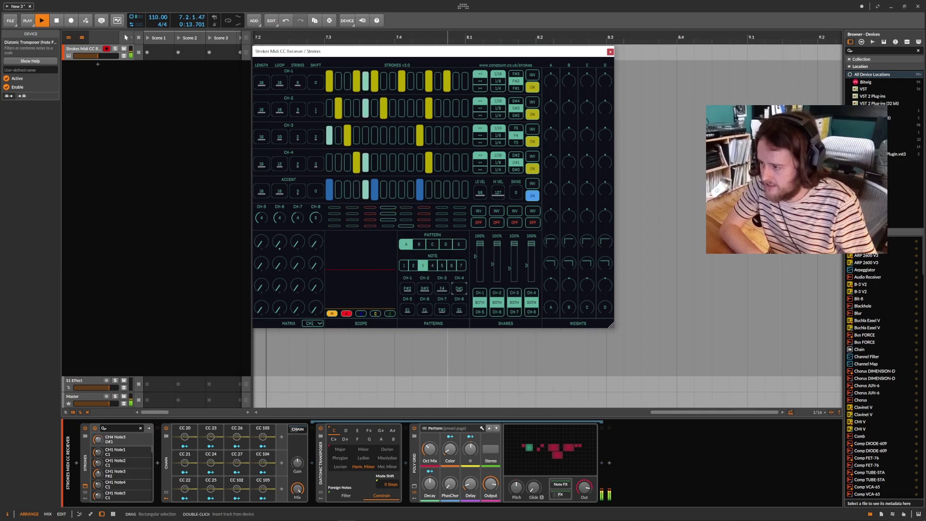
{"action": "left_click_drag", "start_coordinate": [459, 289], "coordinate": [459, 251]}
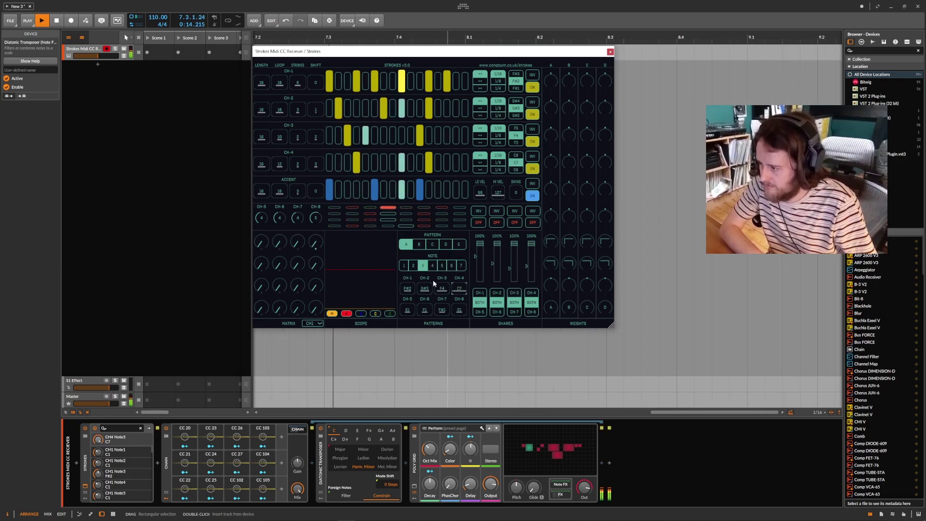
{"action": "left_click", "coordinate": [405, 266]}
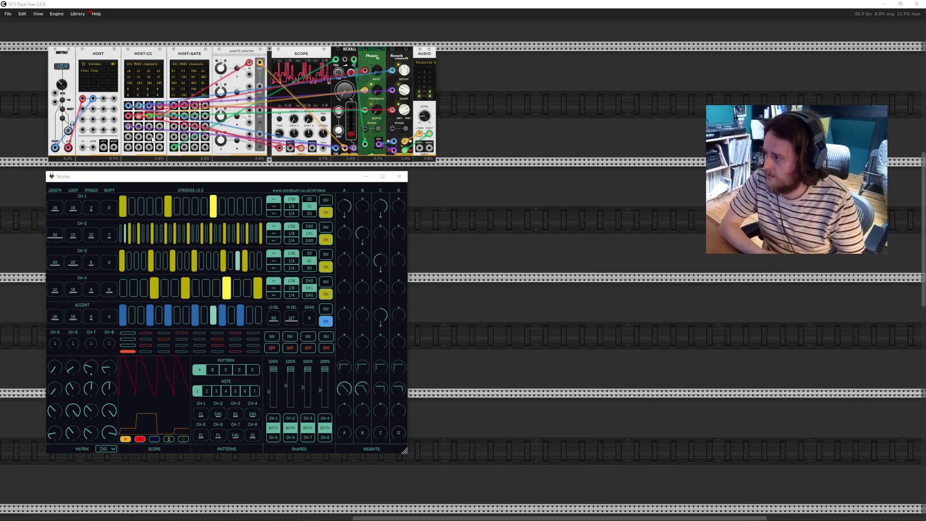
In VCV Rack, move the Strokes window below the modules and review the Host module's parameter mapping list without choosing one.
{"action": "mouse_move", "coordinate": [145, 176]}
{"action": "left_mouse_down"}
{"action": "mouse_move", "coordinate": [413, 175]}
{"action": "mouse_move", "coordinate": [343, 205]}
{"action": "mouse_move", "coordinate": [376, 208]}
{"action": "left_mouse_up"}
{"action": "scroll", "coordinate": [79, 172], "scroll_direction": "up", "scroll_amount": 3}
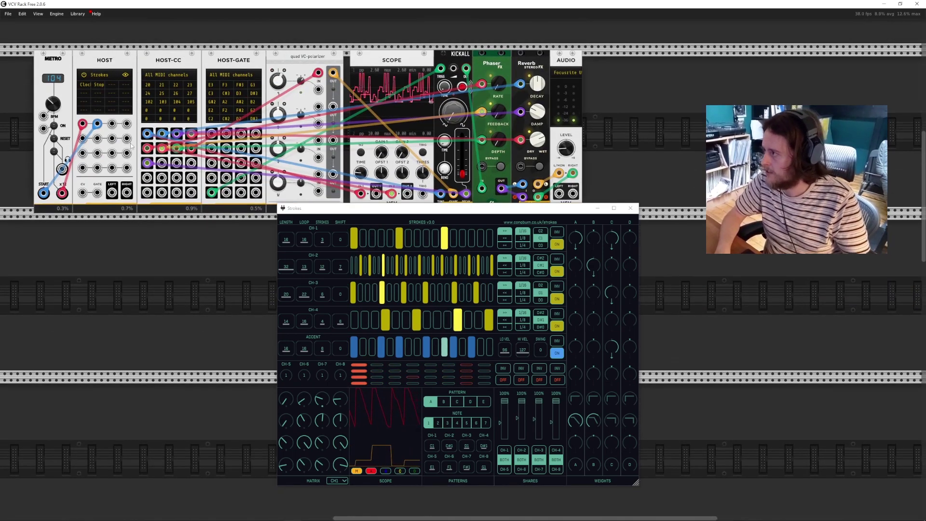
{"action": "left_click", "coordinate": [110, 84]}
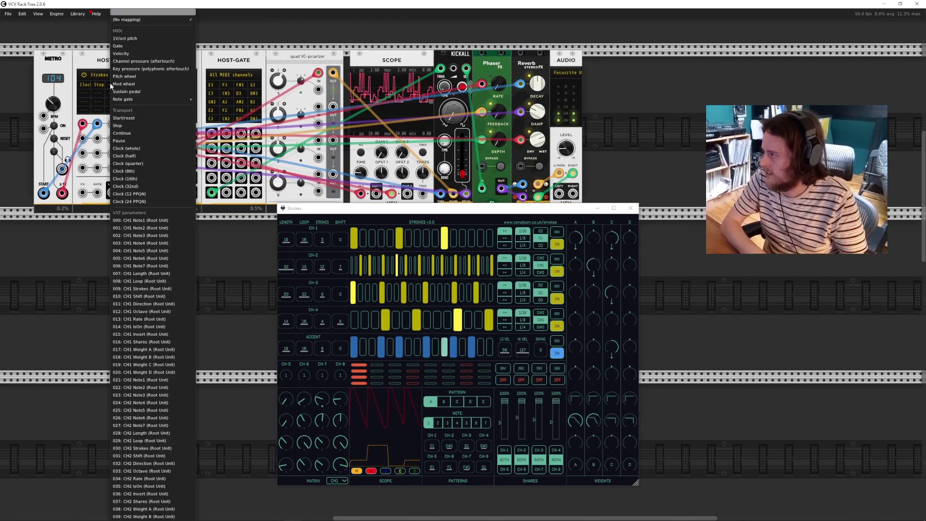
{"action": "left_click", "coordinate": [79, 266]}
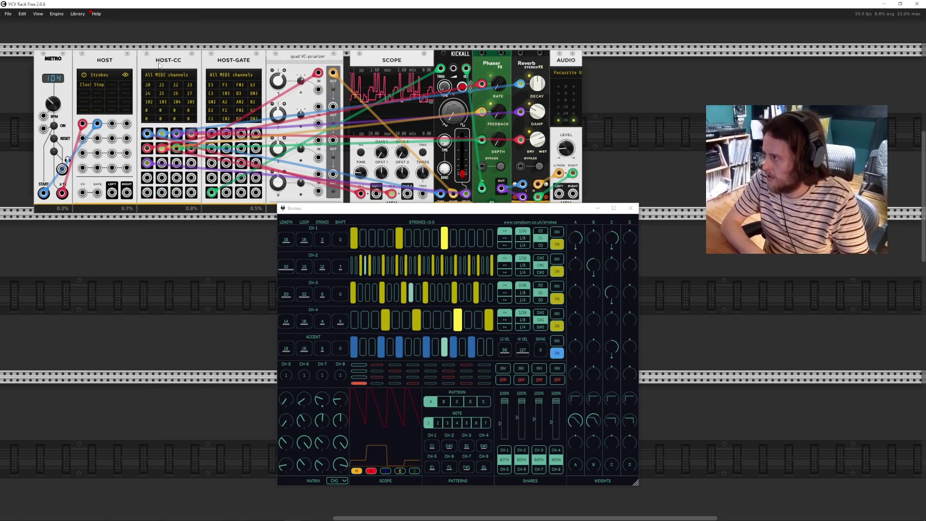